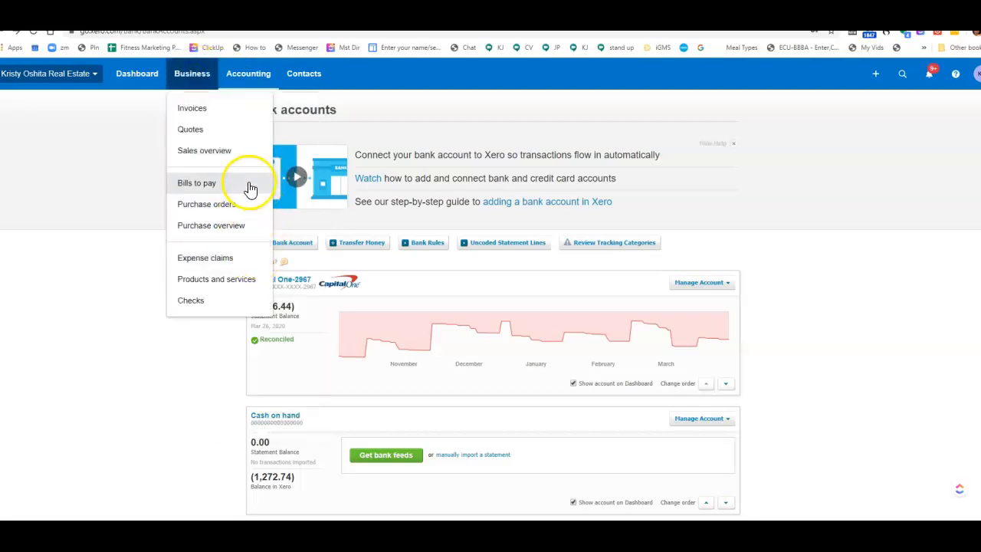
- Open the list of bills to pay and look through its entries
left_click(250, 187)
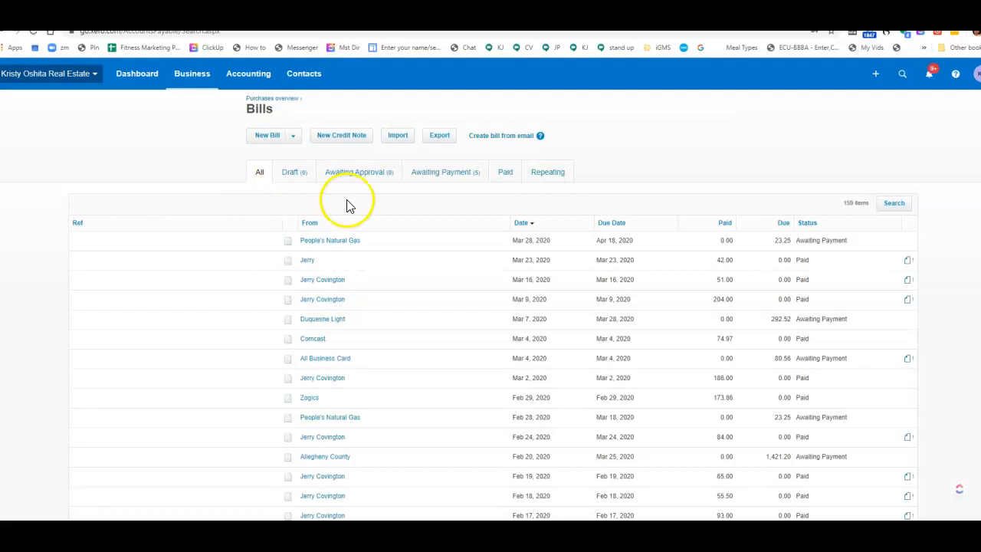
scroll(372, 318, "down", 3)
scroll(374, 316, "down", 1)
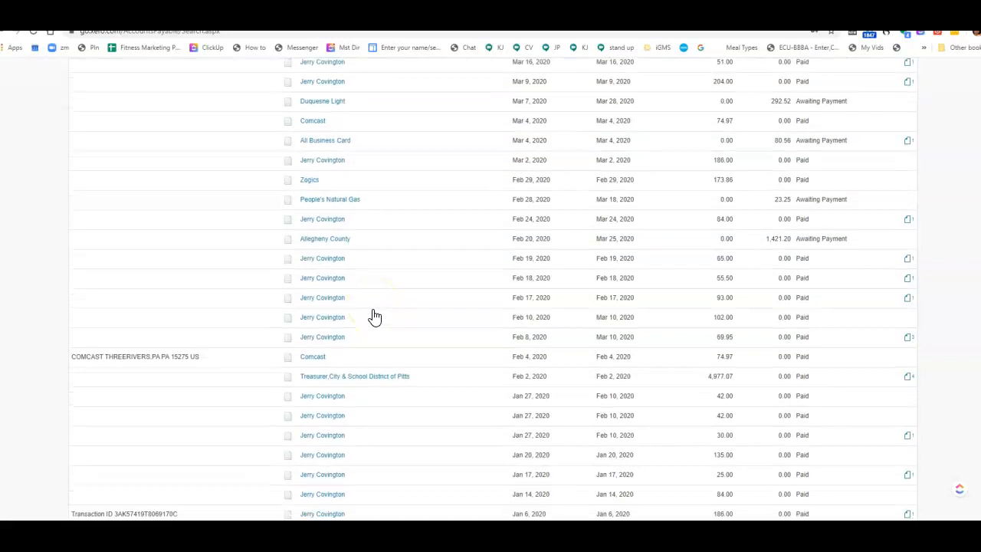
scroll(374, 317, "up", 4)
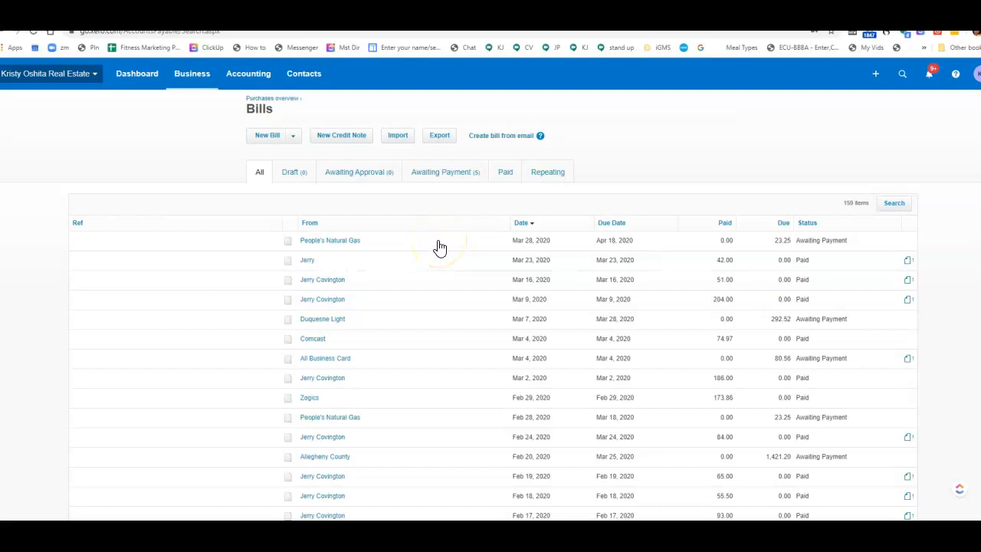
left_click(181, 74)
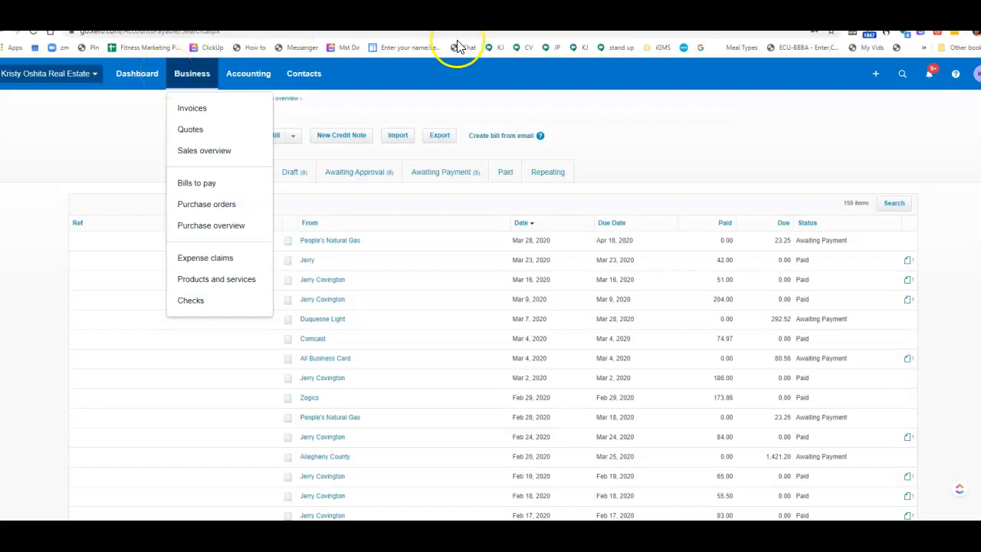
left_click(418, 94)
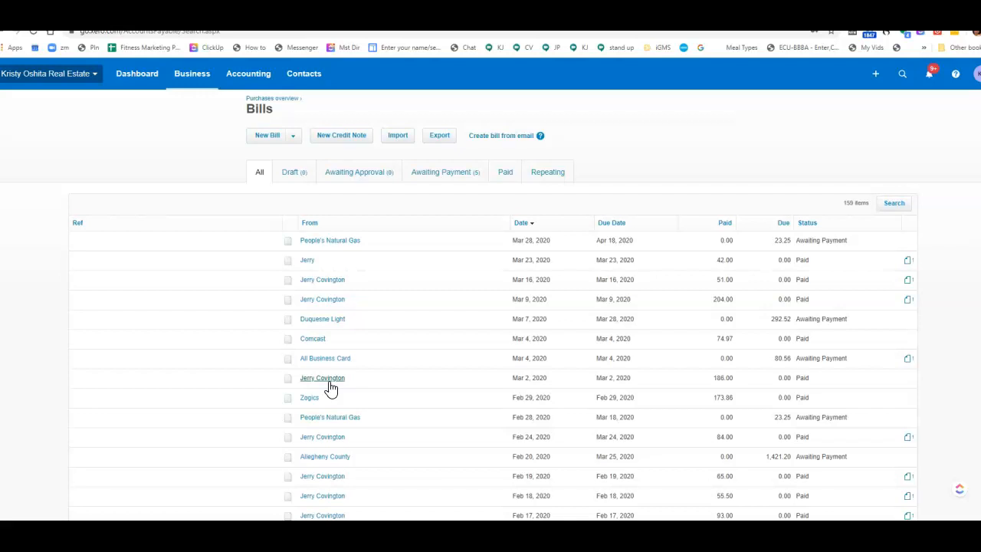
- Open the All Business Card bill dated Mar 4, 2020 and dismiss the Hubdoc prompt to view its details
left_click(339, 362)
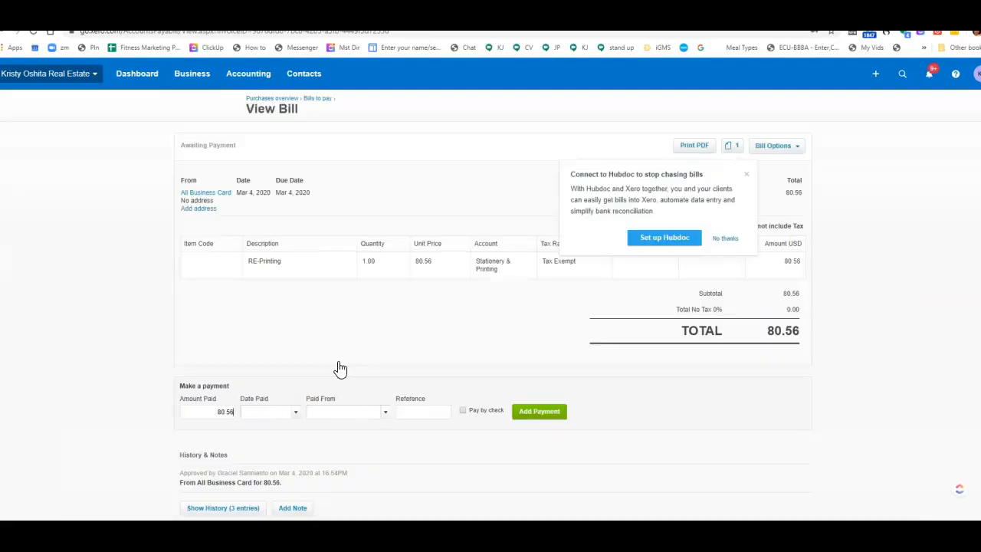
left_click(750, 177)
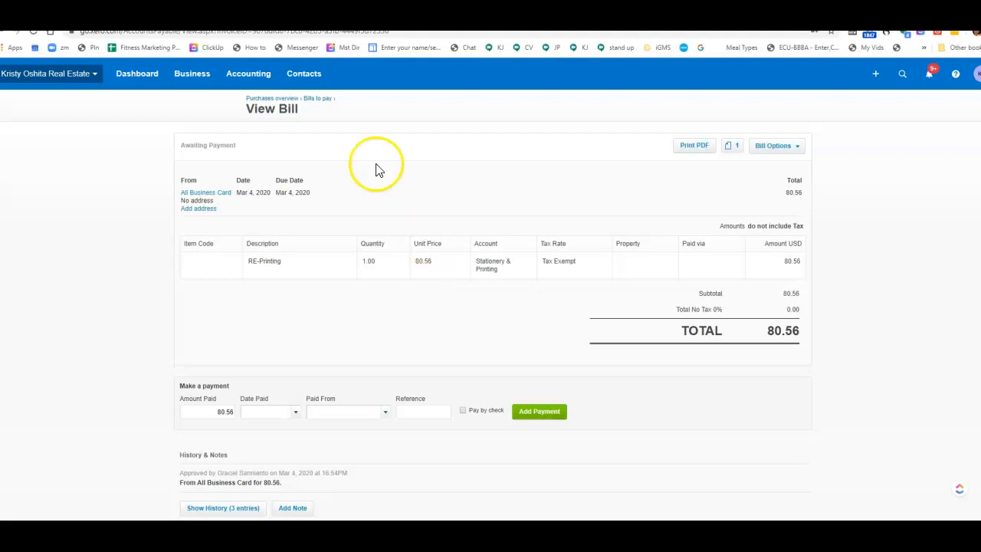
- Go to the Purchases overview and start a new bill
left_click(279, 99)
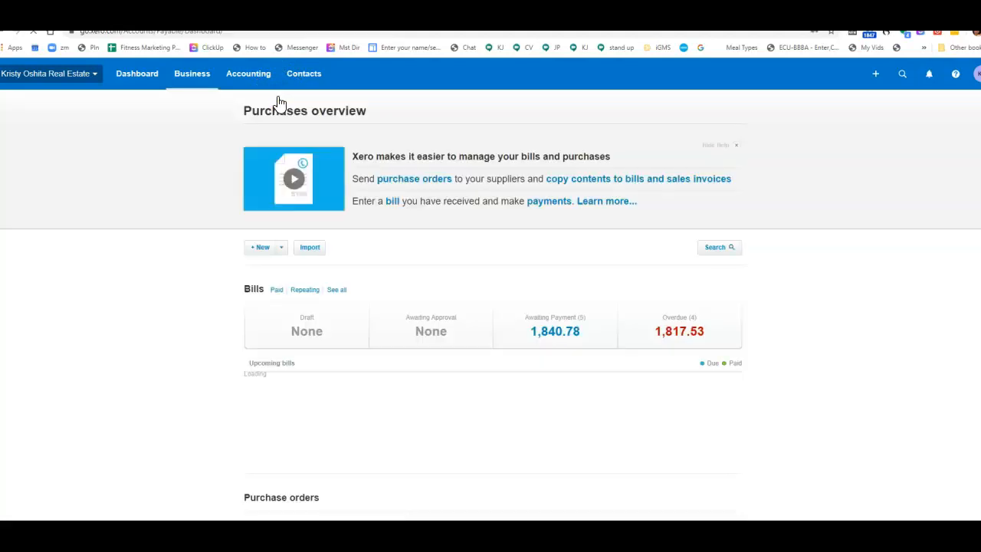
scroll(321, 298, "down", 2)
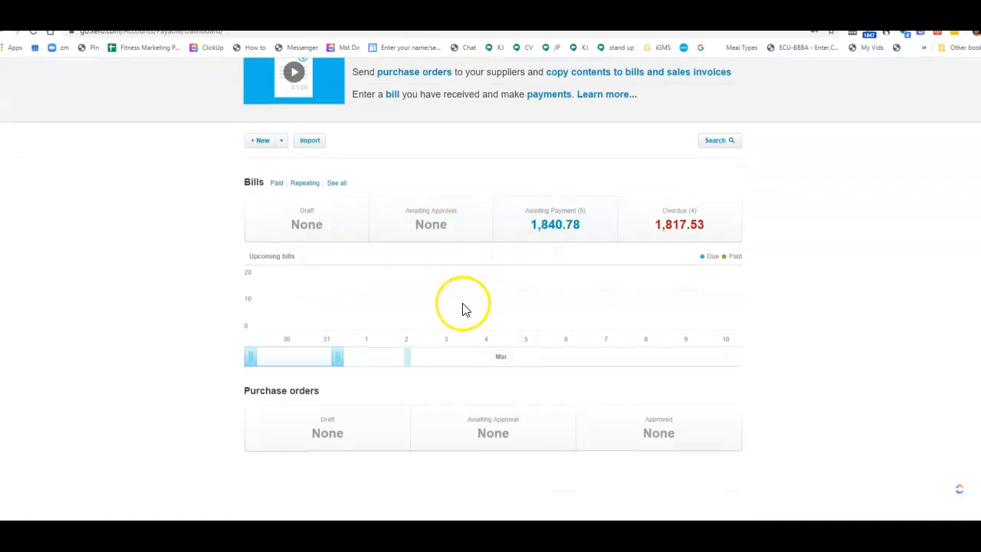
scroll(462, 306, "up", 2)
left_click(261, 247)
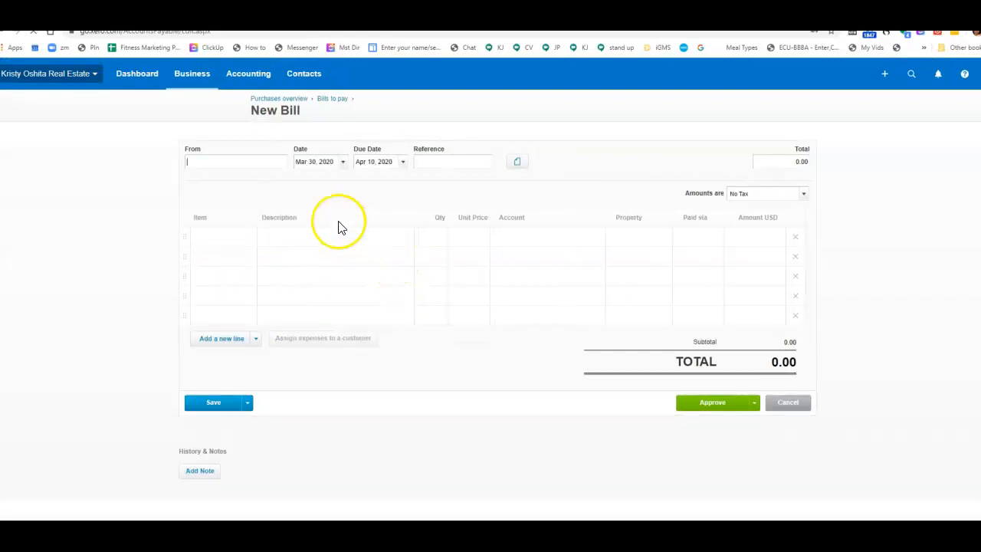
left_click(267, 159)
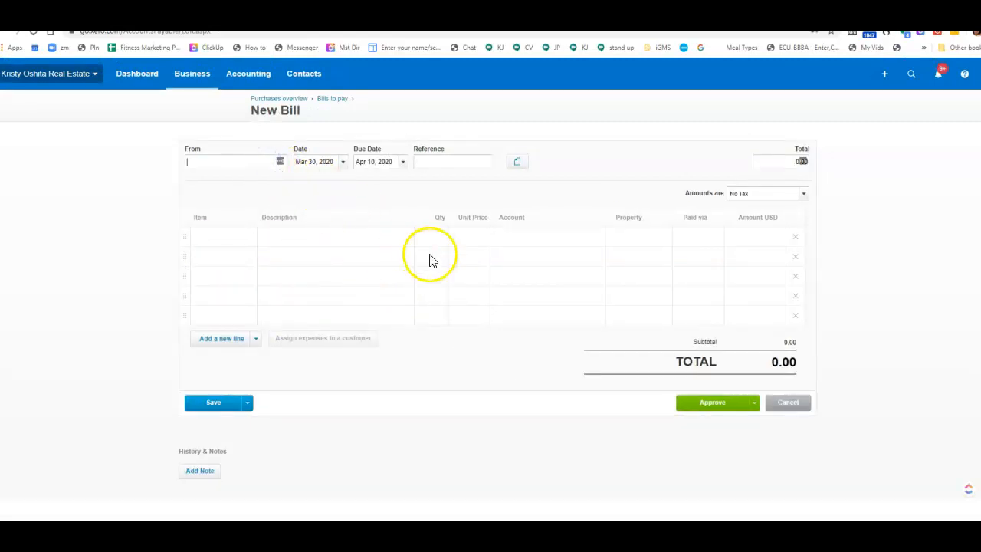
left_click(707, 239)
left_click(635, 237)
left_click(562, 243)
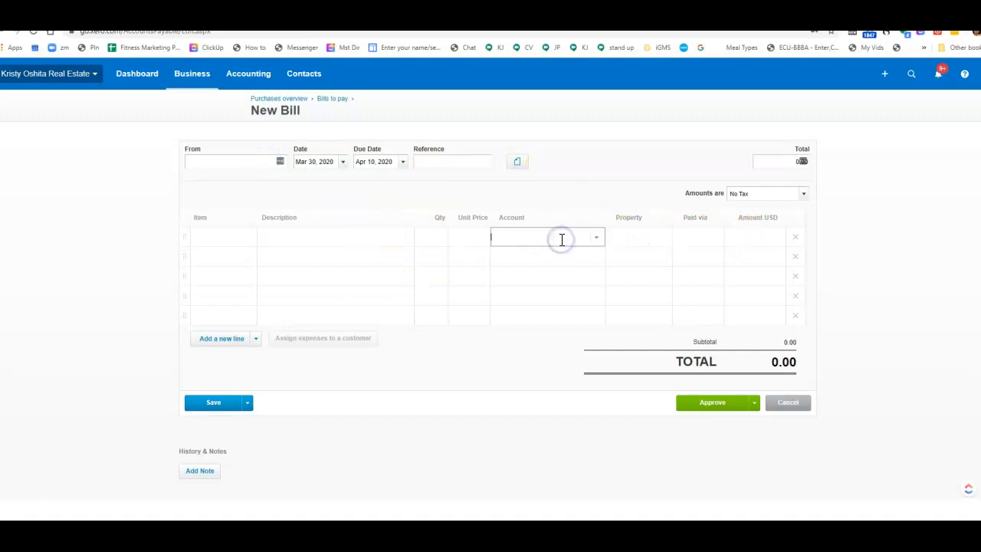
left_click(252, 162)
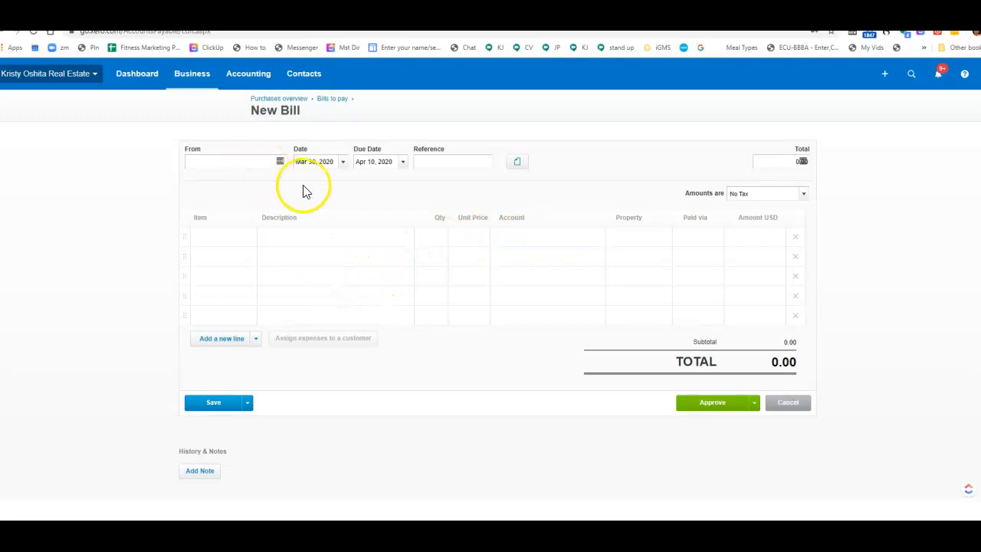
- Set the existing contact Walmart as the supplier of the new bill
left_click(256, 160)
type("ma")
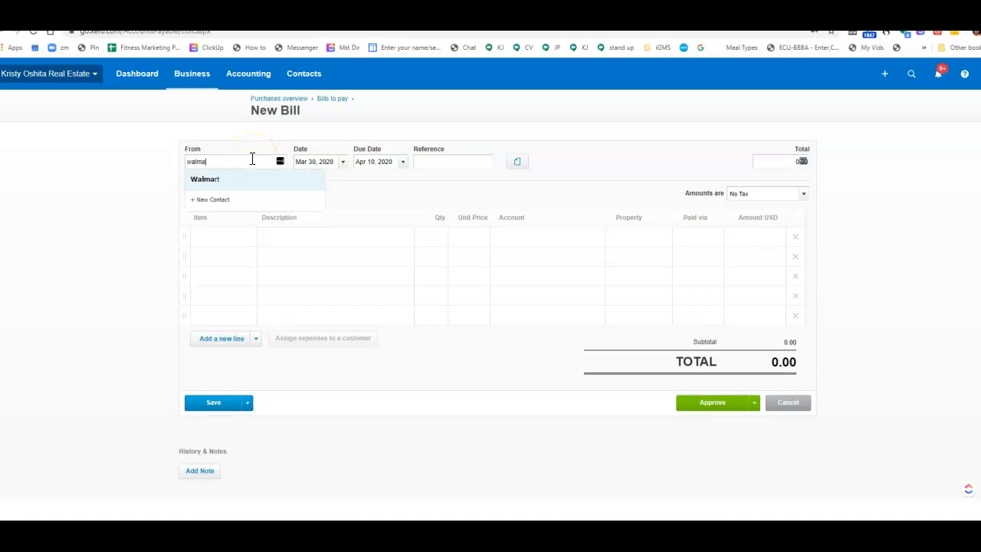
left_click(244, 180)
left_click(449, 161)
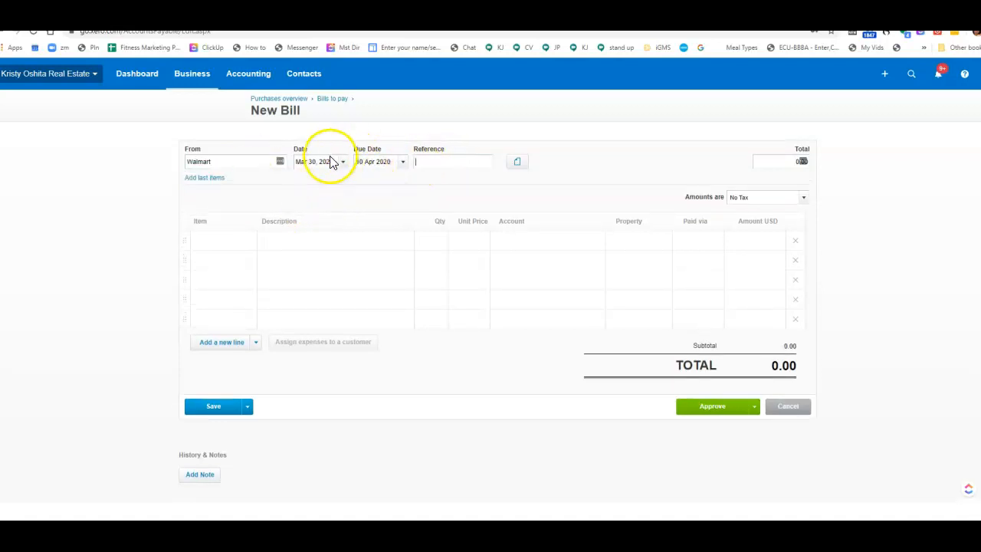
- Fill the first bill line with the description "ice cream - fake" and a unit price of 100.00
left_click(343, 239)
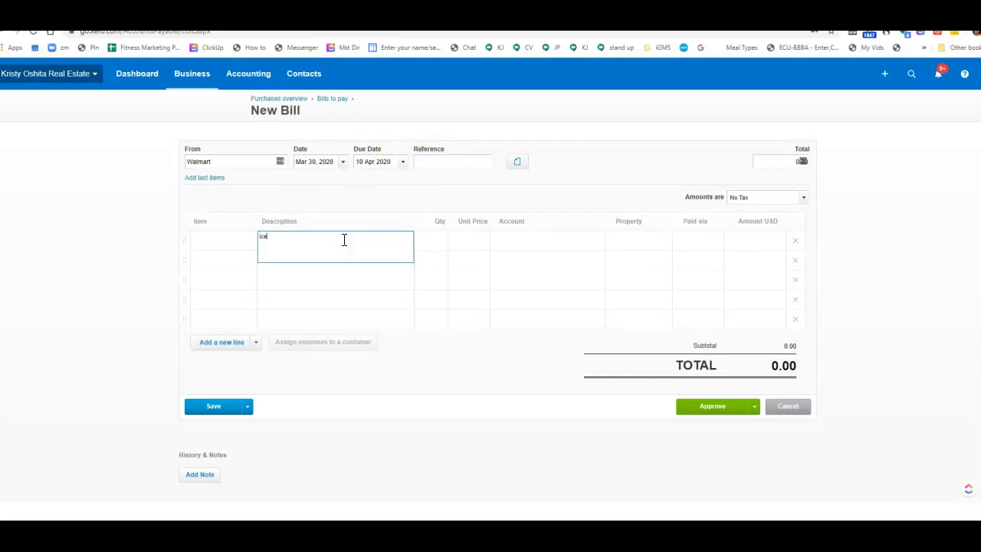
key("Tab")
left_click(470, 238)
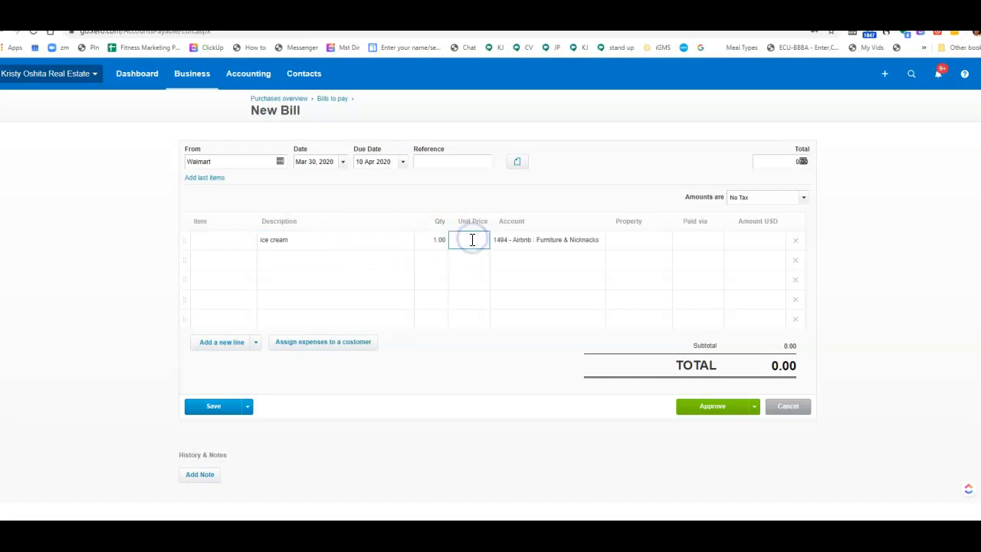
double_click(389, 239)
left_click(390, 238)
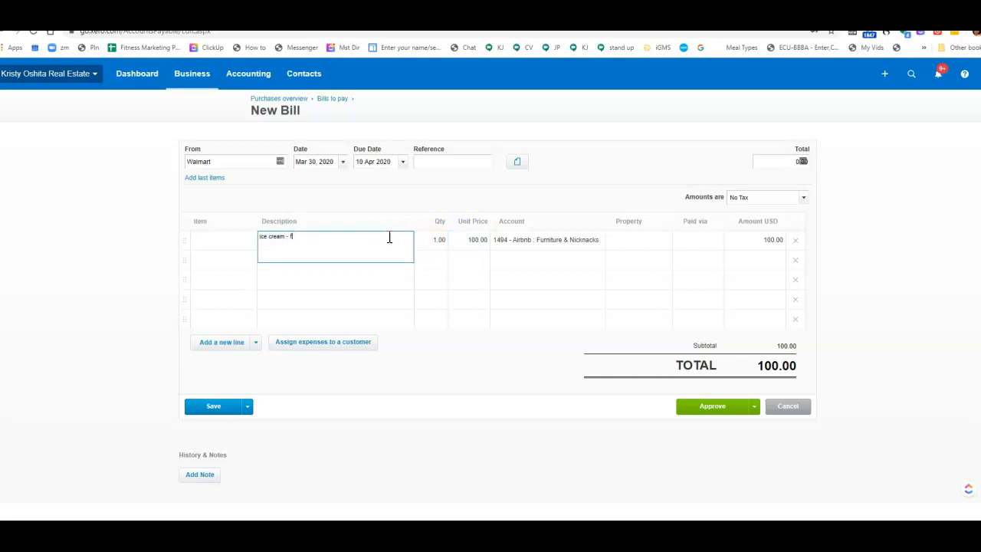
- Assign the ice cream line to account 6153 - Repair & Maintenance:Repair - Rehab Costs
left_click(543, 245)
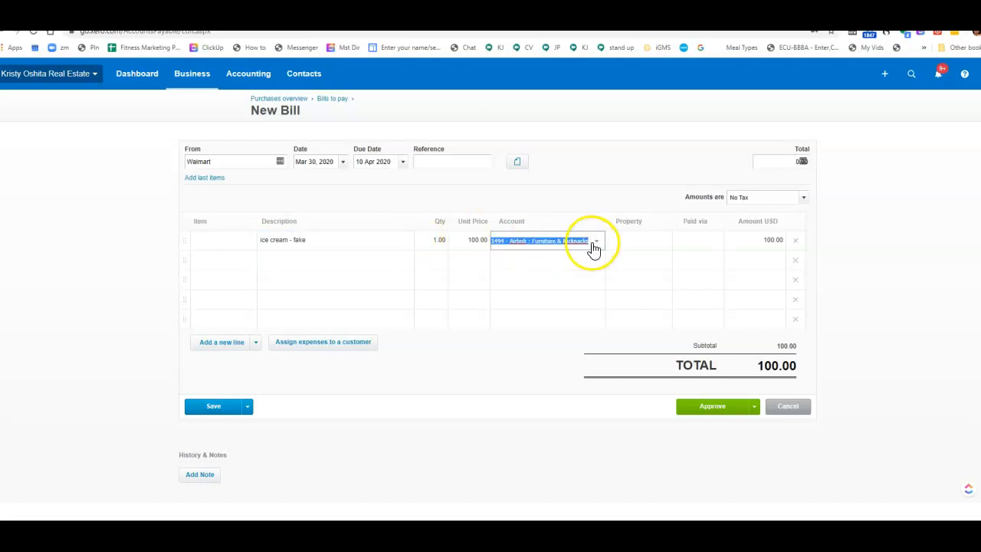
left_click(594, 246)
scroll(566, 345, "down", 3)
scroll(563, 351, "down", 2)
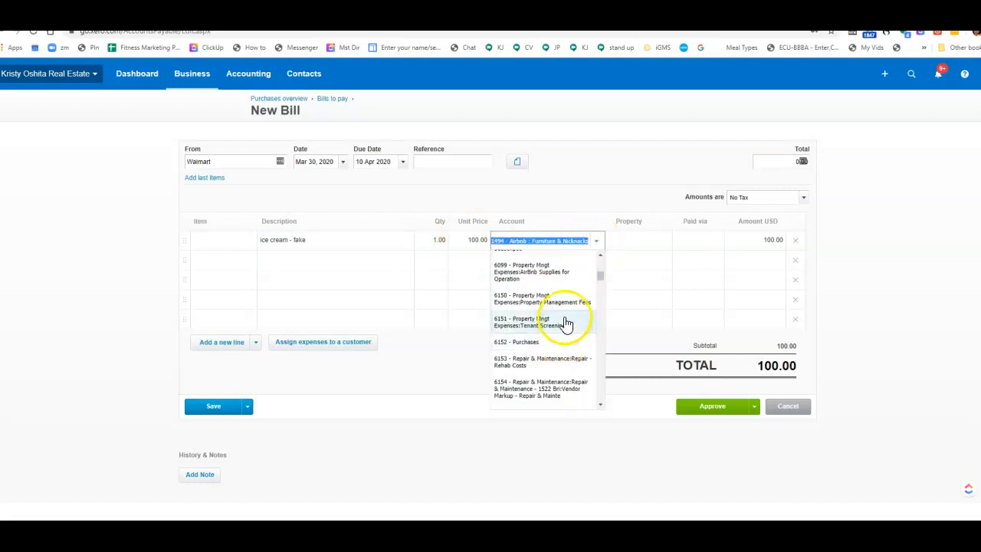
left_click(551, 360)
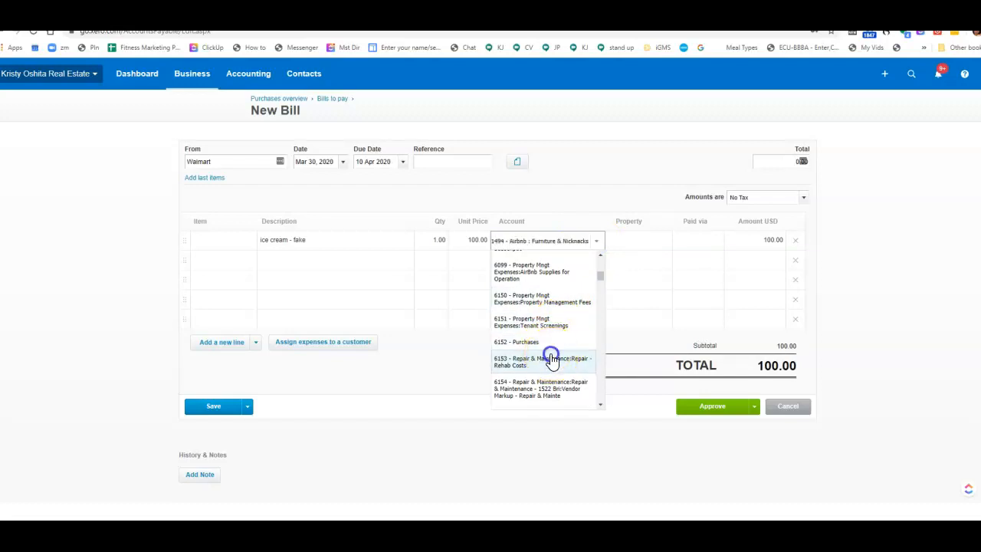
- Set the Property tracking option of the ice cream line to (JC) Mercer DWNSTRS #1
left_click(649, 242)
left_click(666, 242)
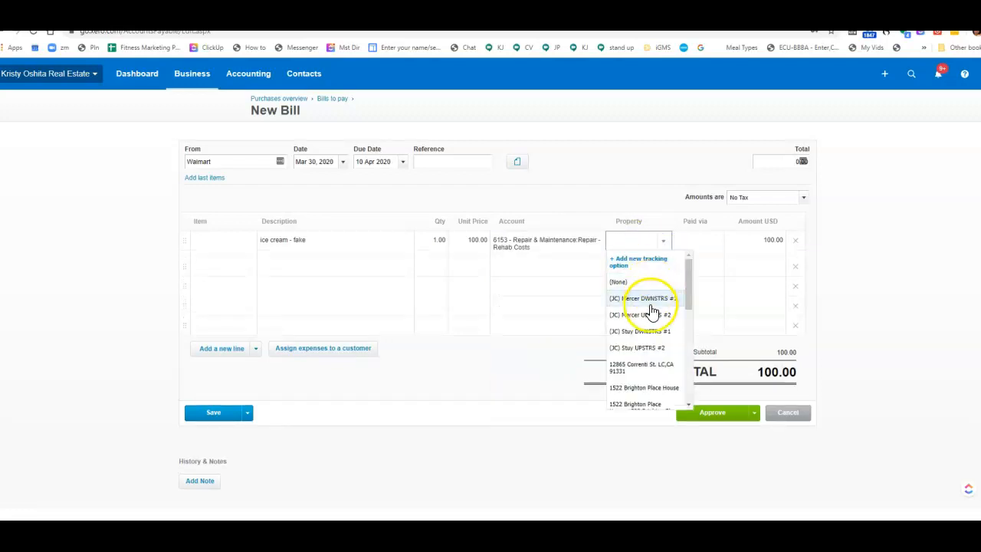
left_click(658, 300)
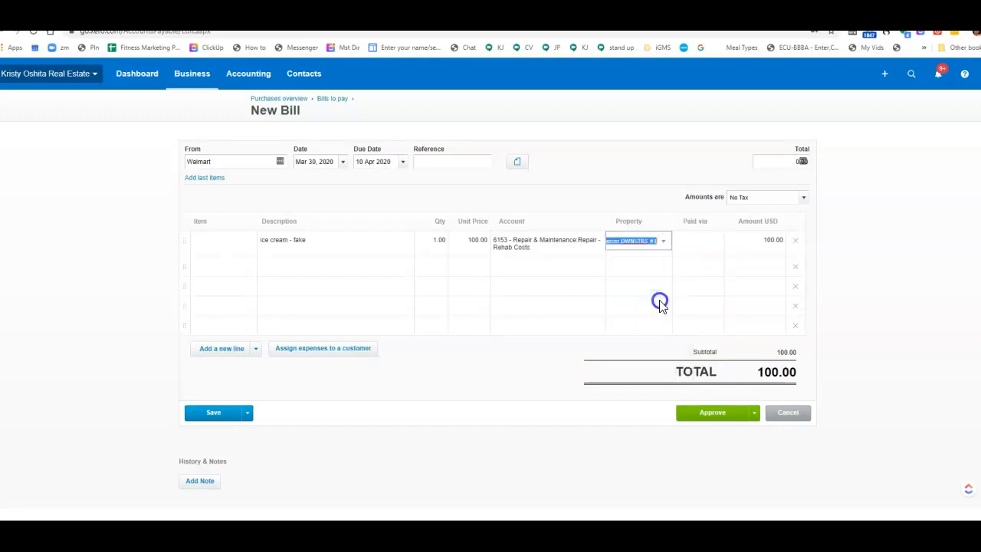
- Examine the Paid via and Property tracking options available for the ice cream line
left_click(702, 241)
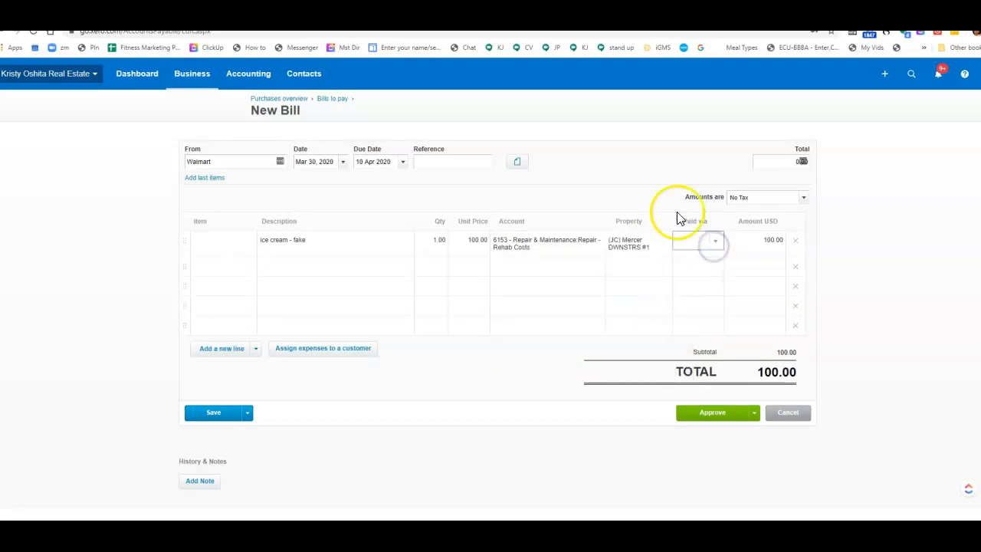
left_click(715, 244)
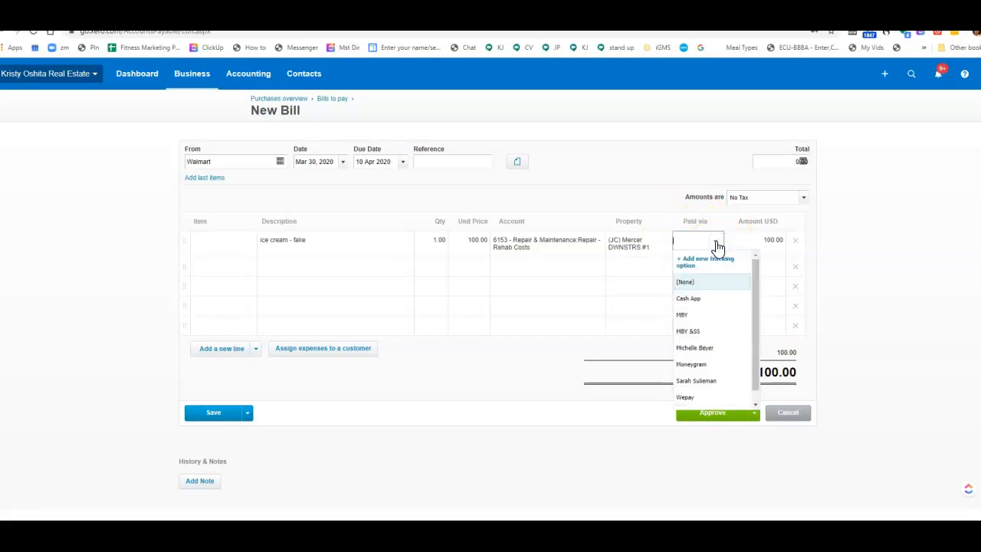
left_click(658, 154)
left_click(657, 162)
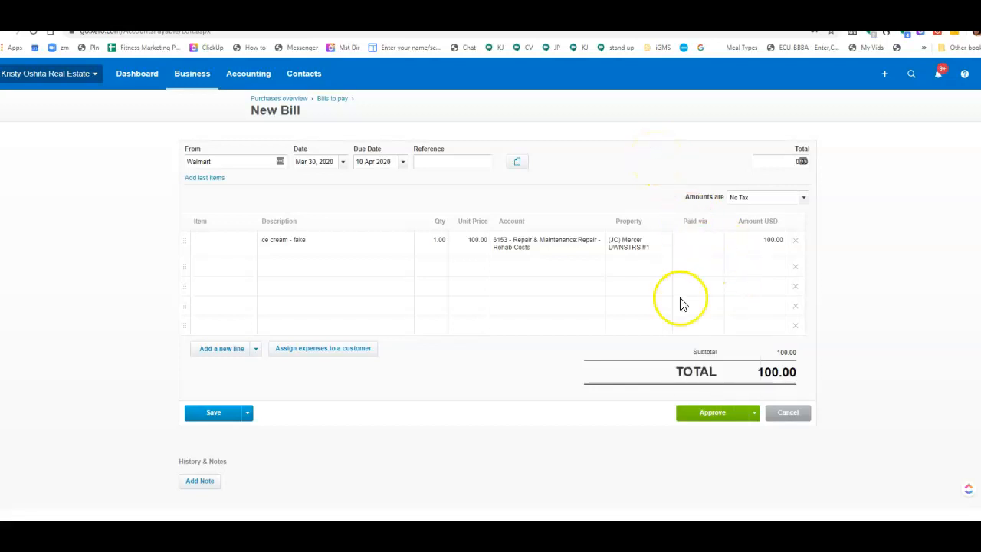
left_click(646, 240)
left_click(661, 243)
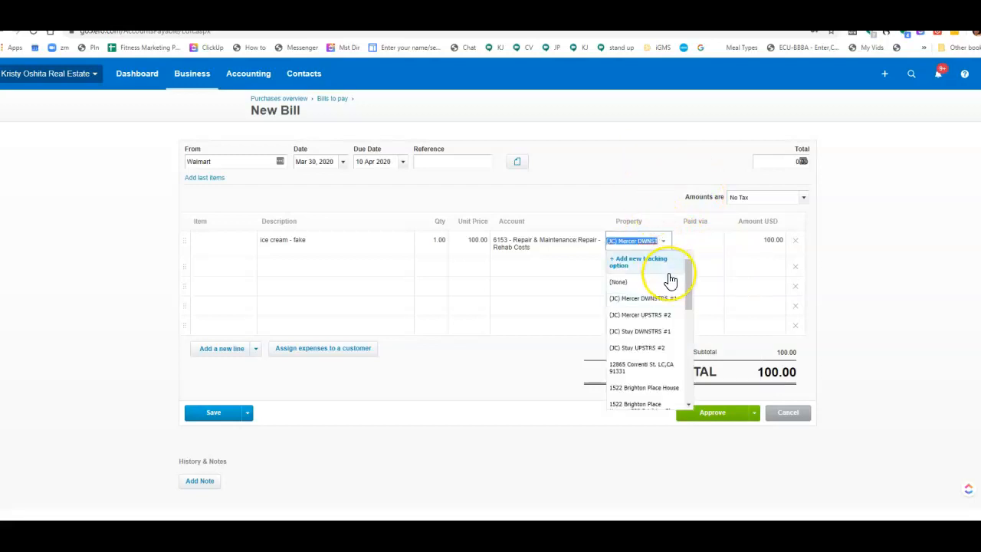
left_click(706, 242)
left_click(713, 244)
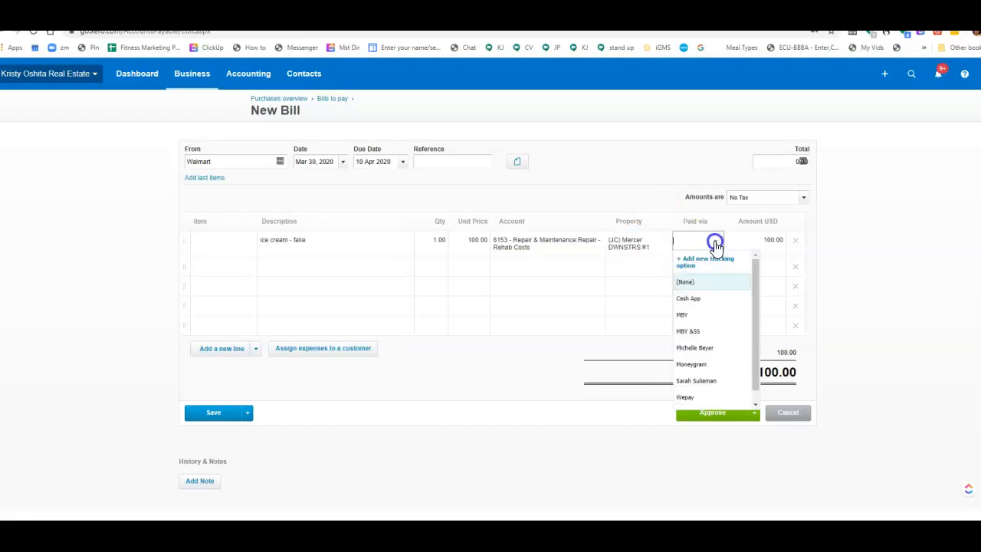
left_click(636, 219)
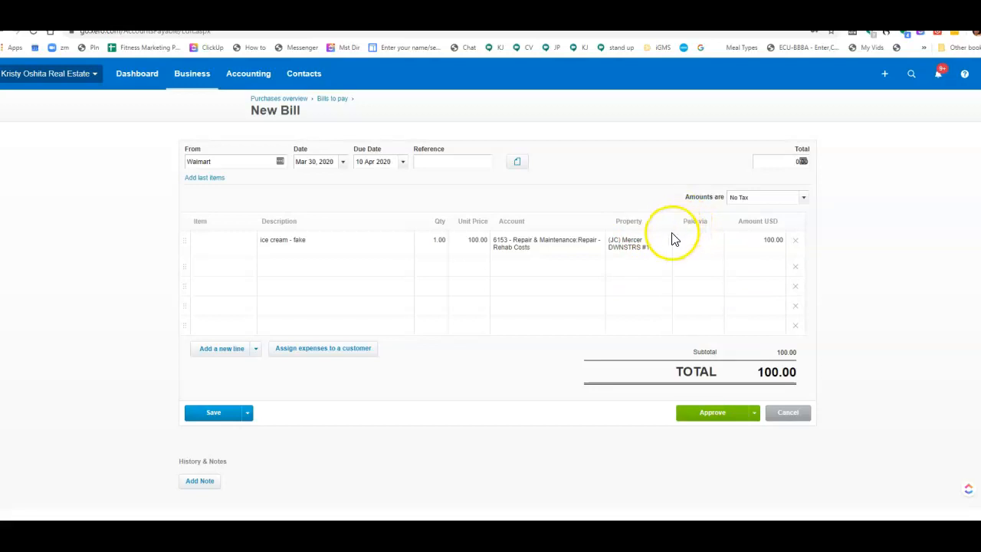
left_click(637, 250)
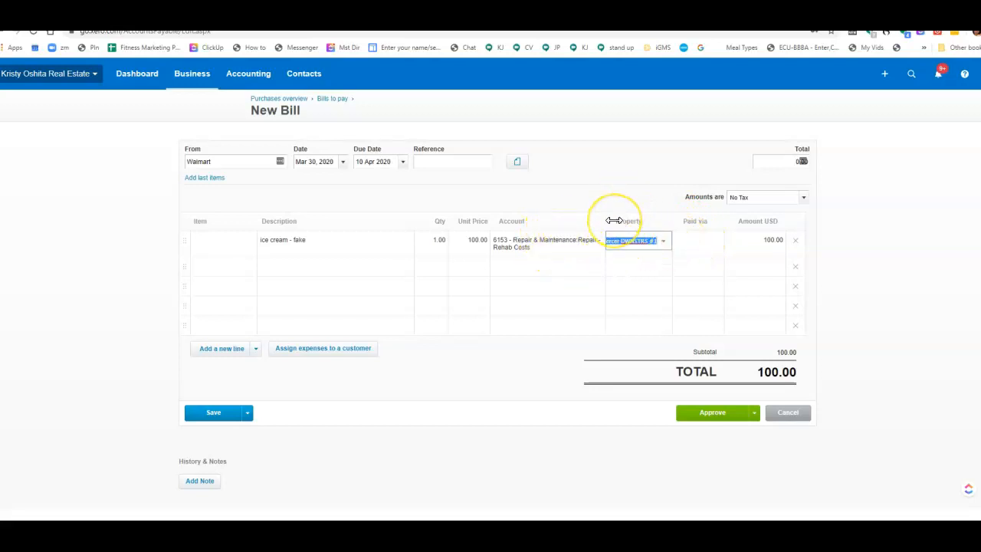
left_click(754, 240)
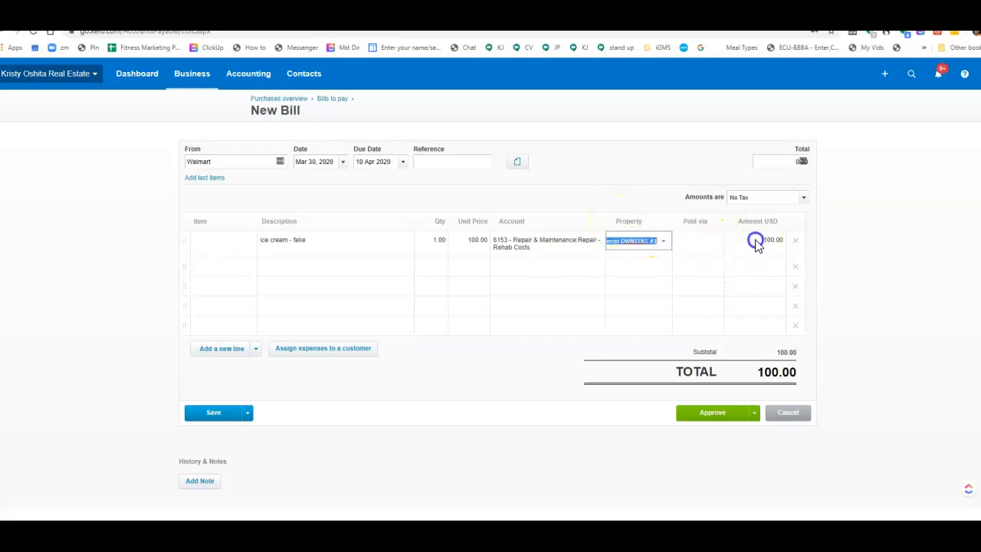
left_click(680, 238)
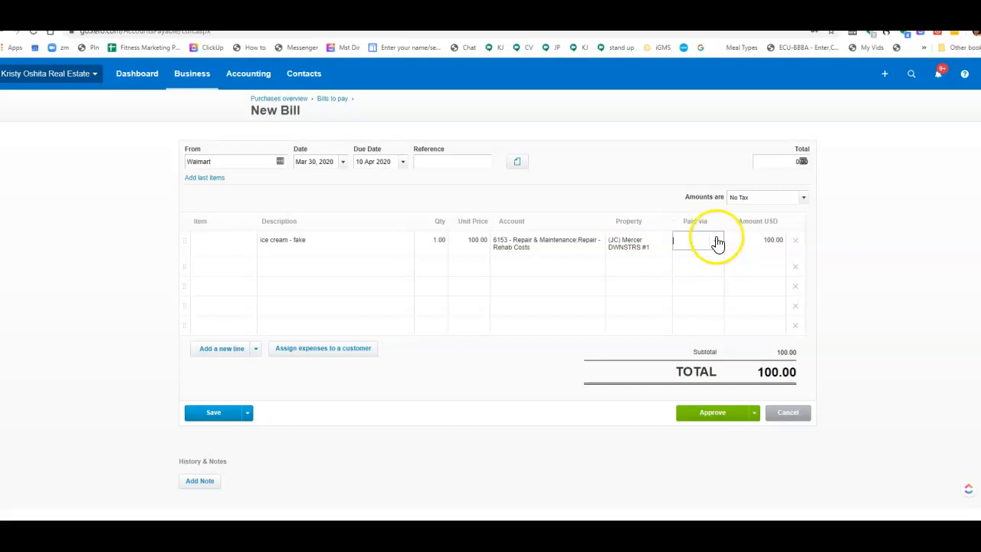
left_click(715, 244)
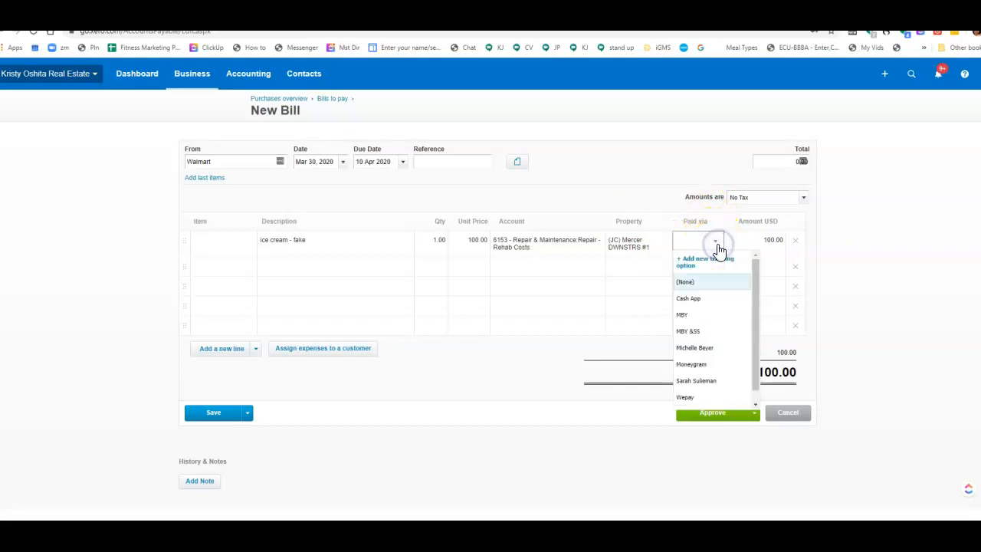
left_click(656, 171)
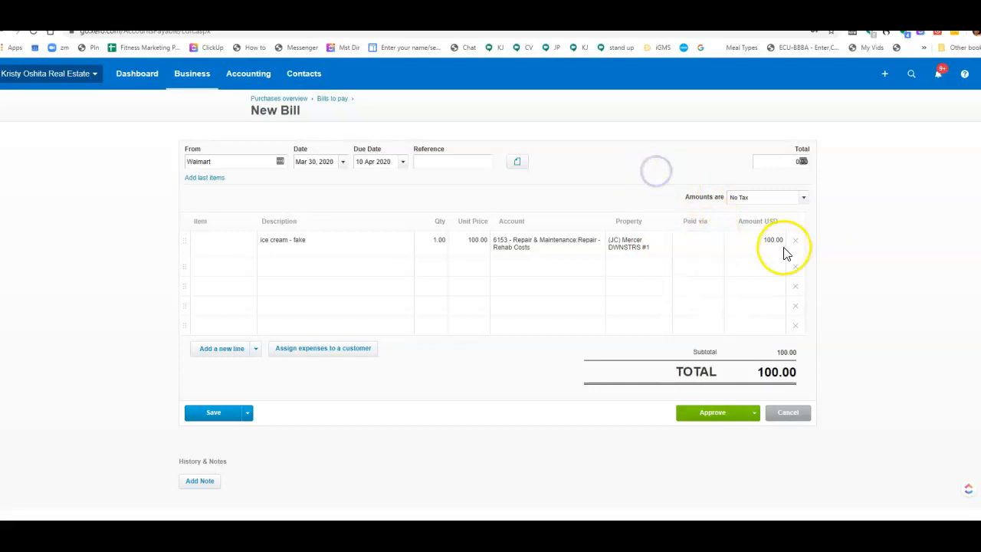
- Try Cash App as the Paid via option of the ice cream line and clear the selection again
left_click(716, 244)
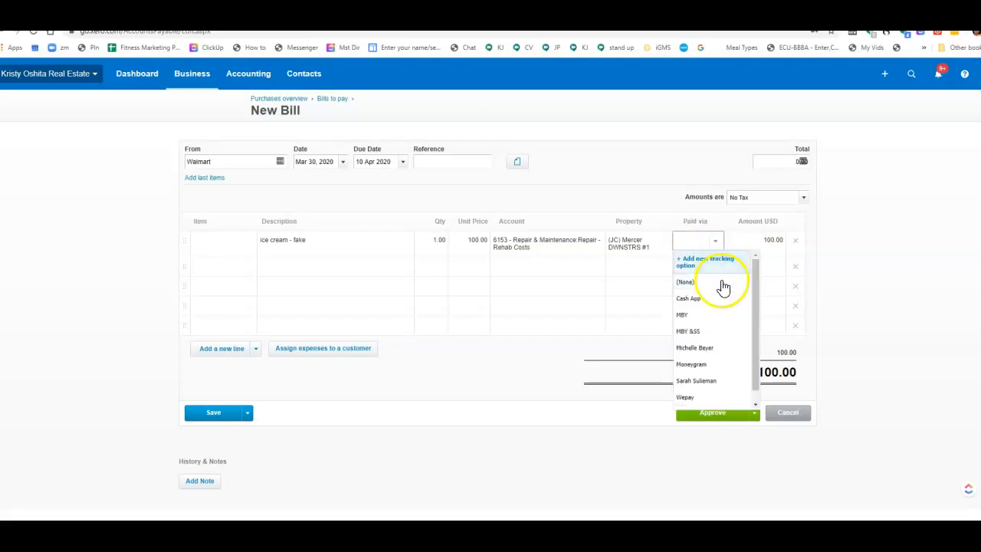
left_click(723, 298)
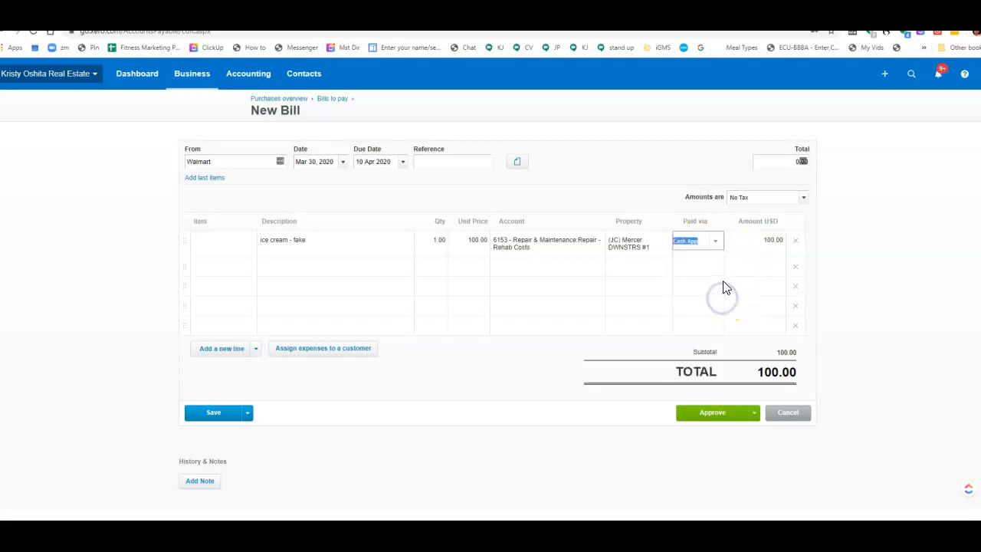
triple_click(707, 240)
right_click(707, 244)
left_click(690, 241)
key("BackSpace")
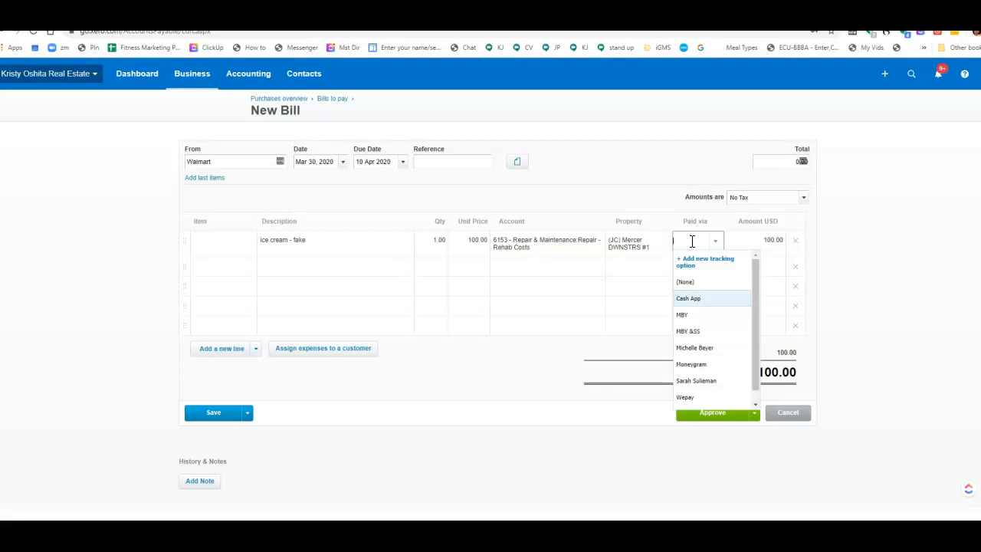
left_click(648, 123)
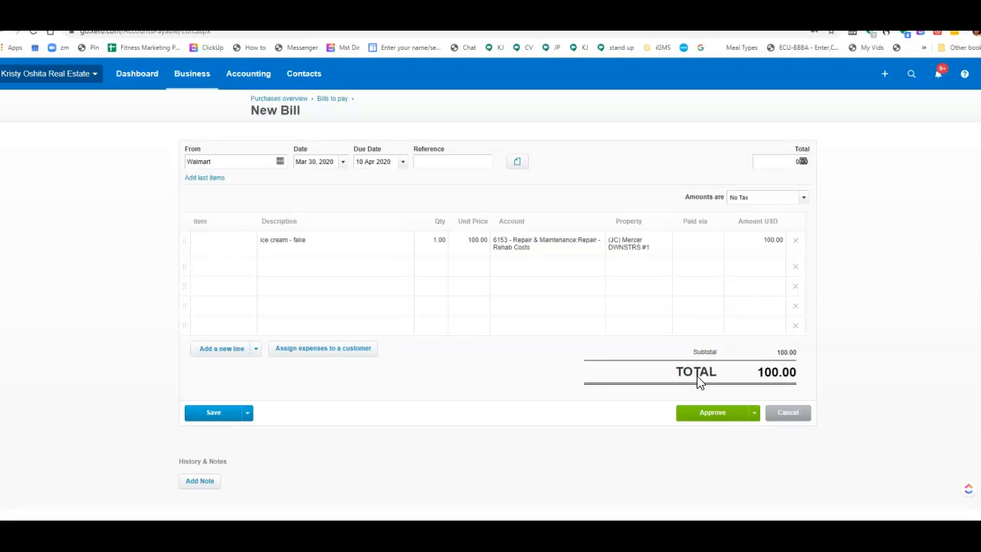
left_click(642, 253)
left_click(667, 244)
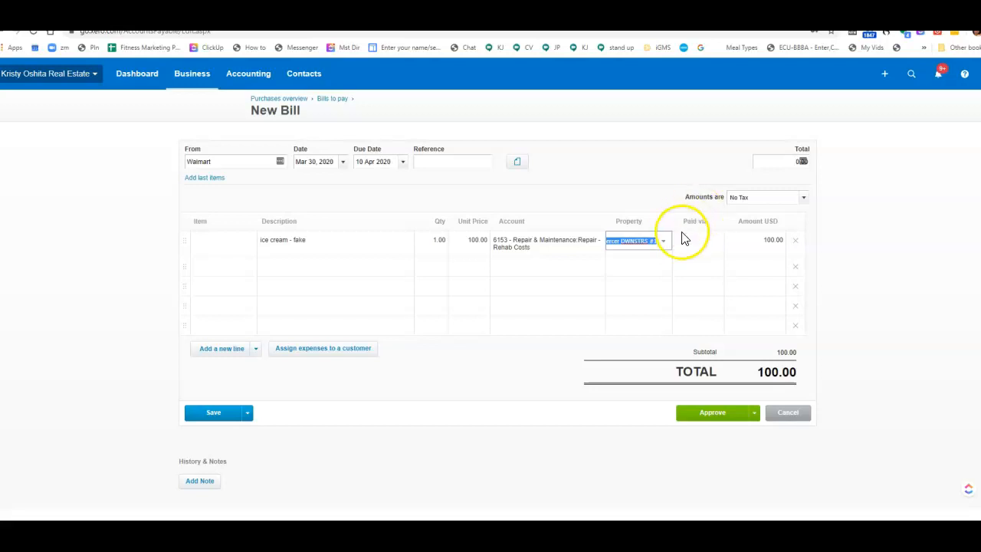
left_click(661, 242)
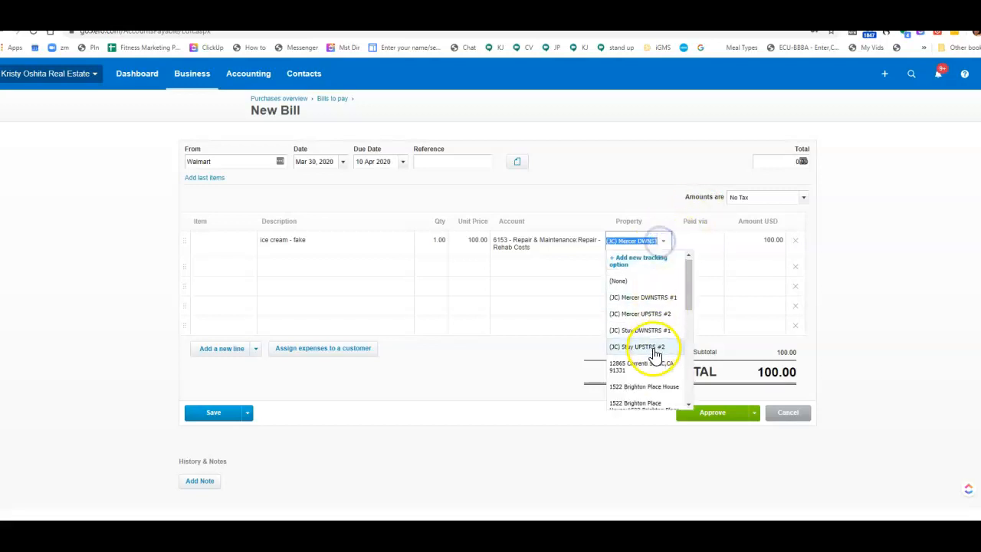
scroll(651, 360, "down", 3)
left_click(649, 187)
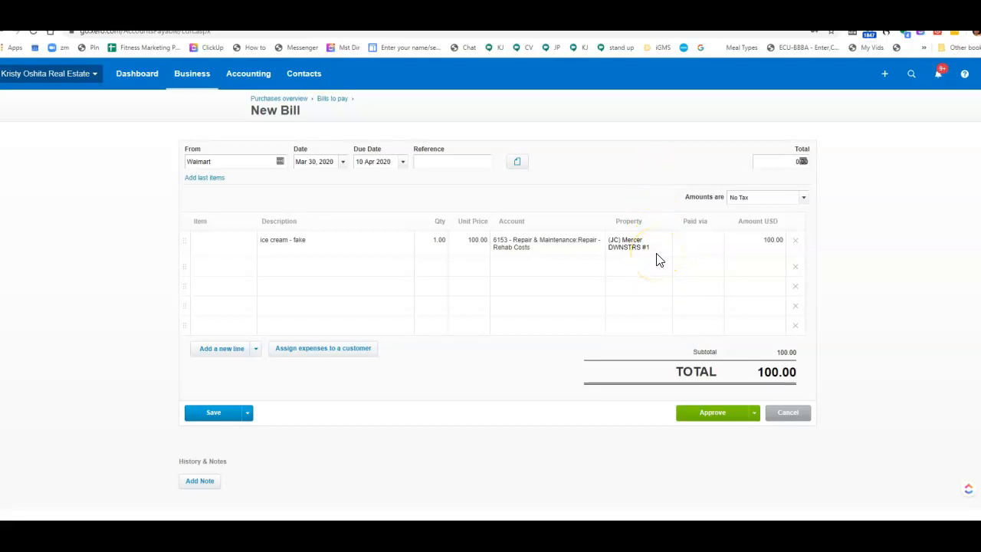
- Change the description of the ice cream line to "roofing - fake"
left_click(286, 240)
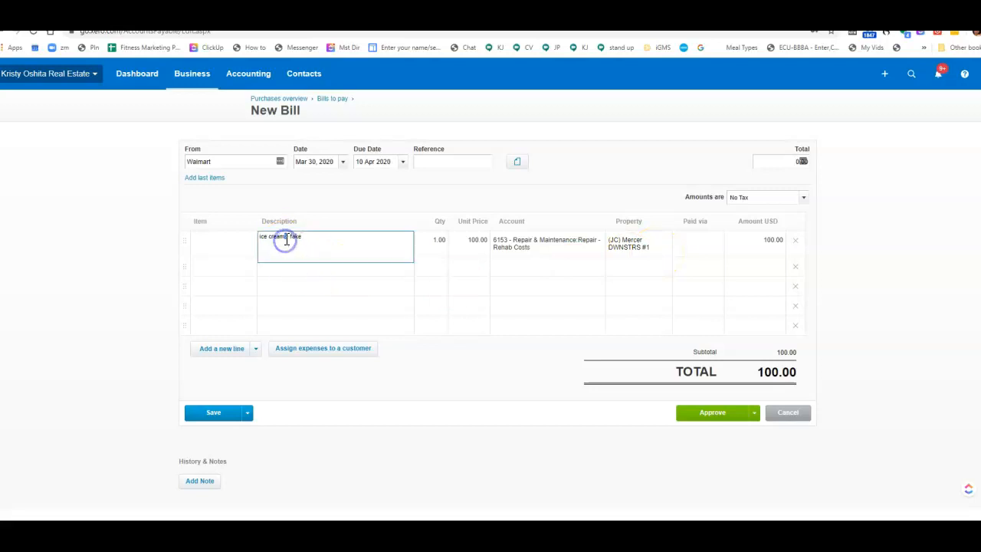
left_click_drag(286, 239, 118, 237)
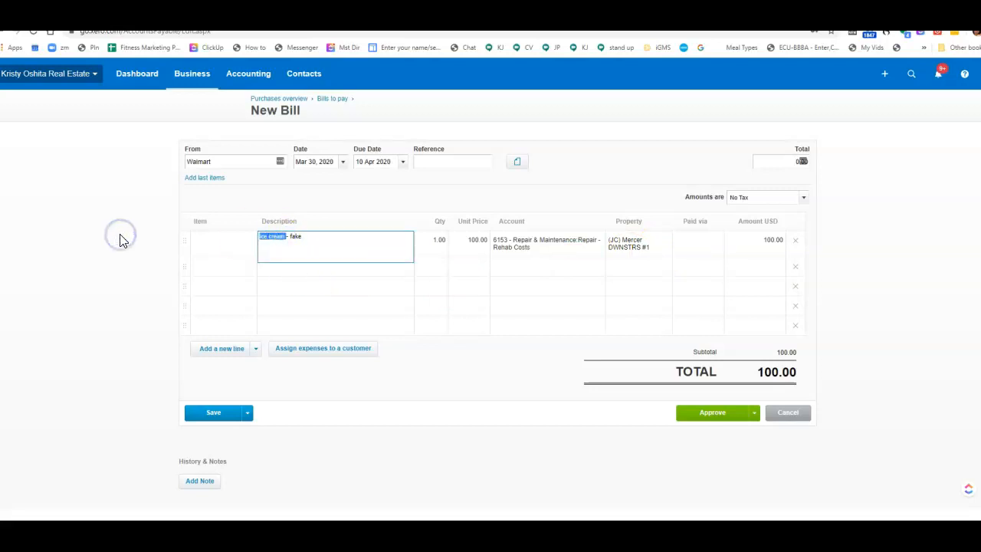
type("roofing")
left_click(621, 250)
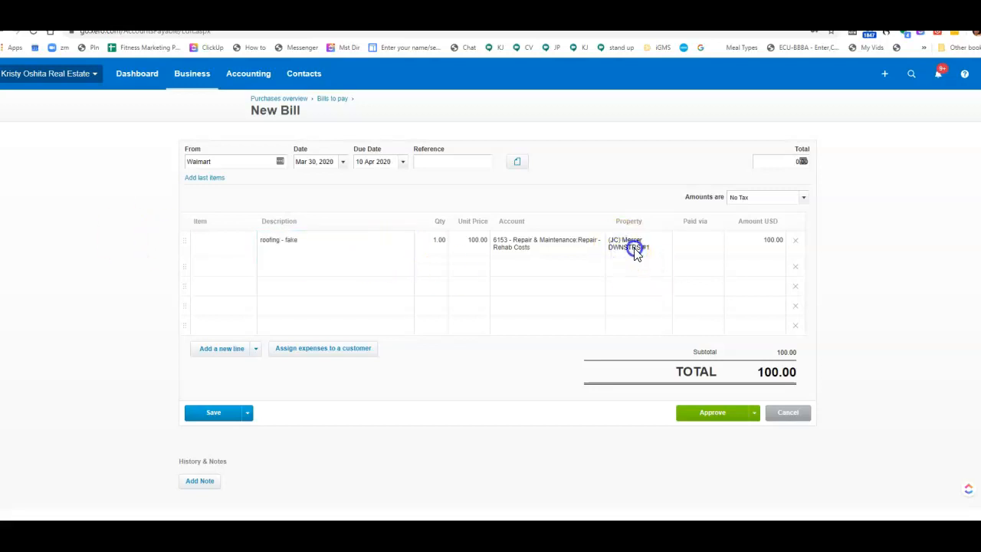
left_click(619, 162)
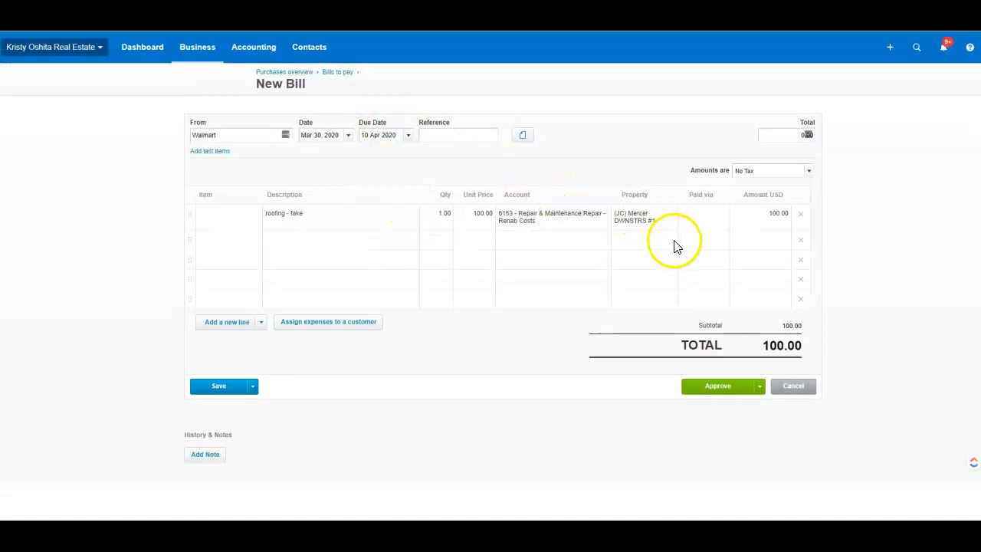
- Review the description and account choice of the roofing line before approving the bill
left_click(738, 392)
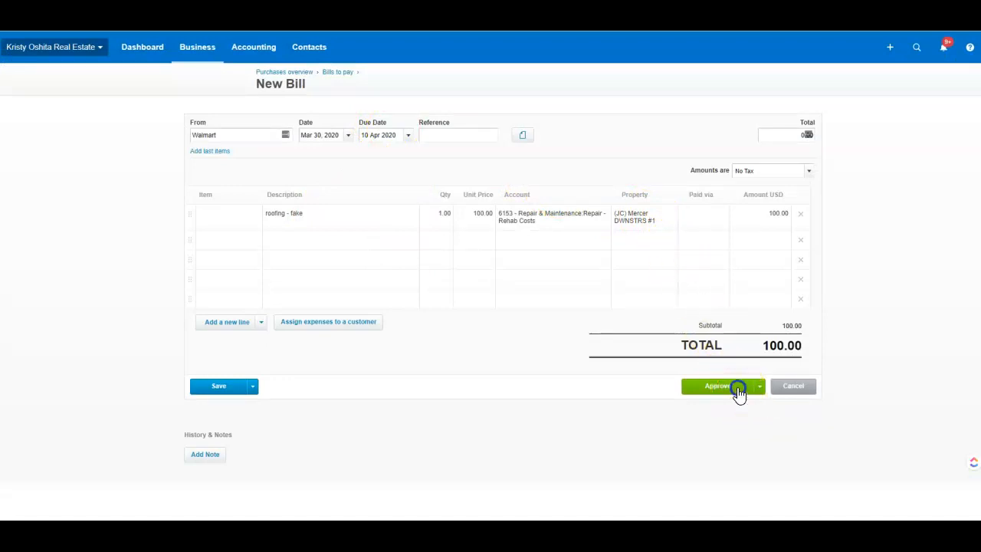
double_click(335, 222)
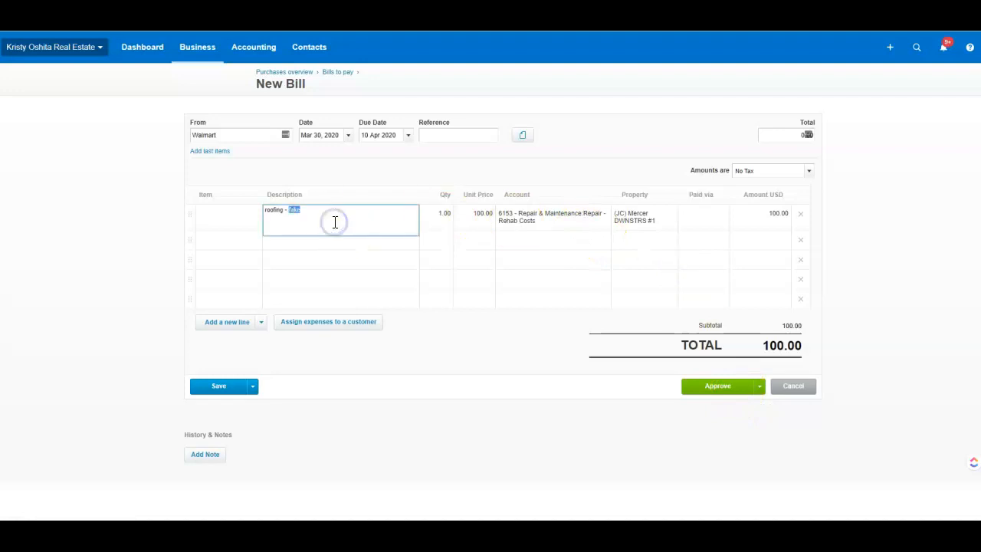
triple_click(335, 223)
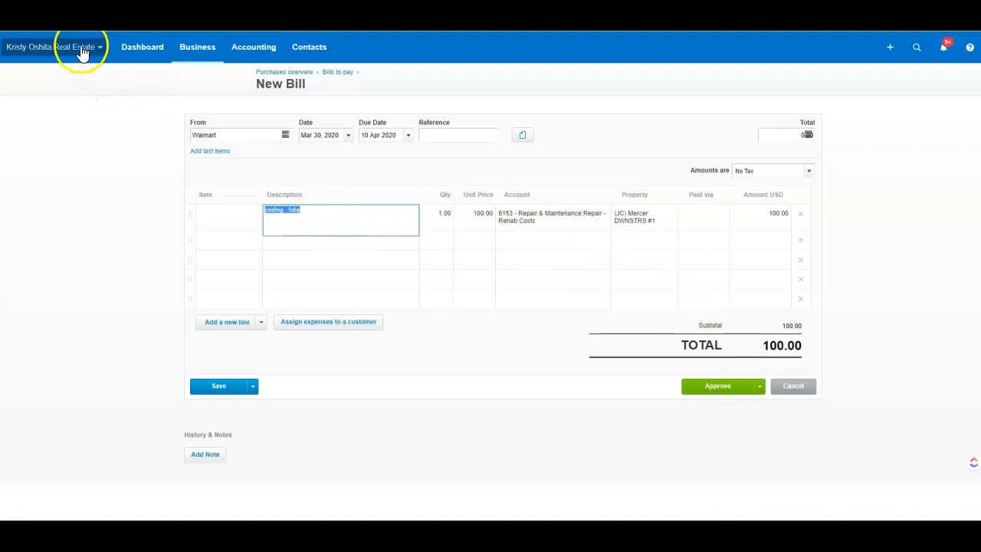
triple_click(340, 215)
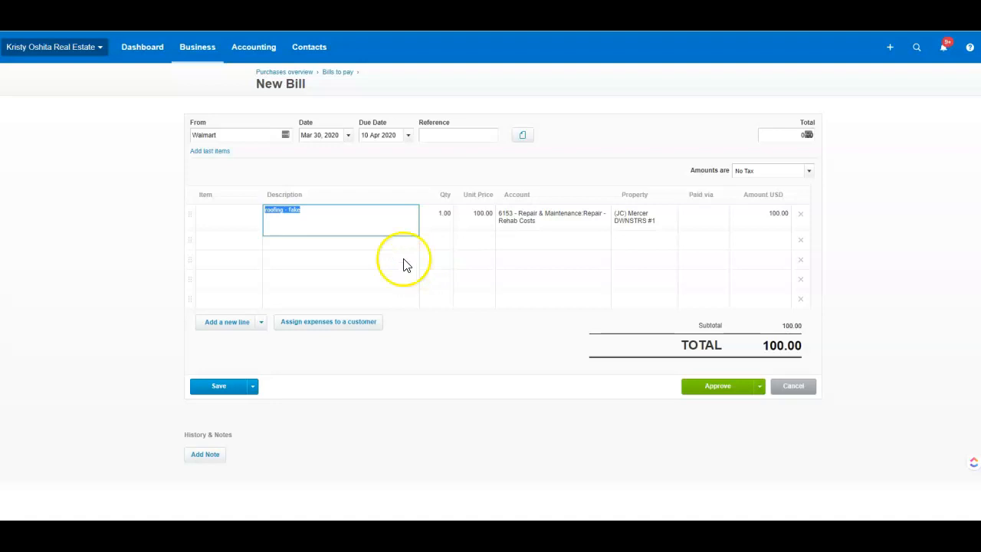
left_click(139, 268)
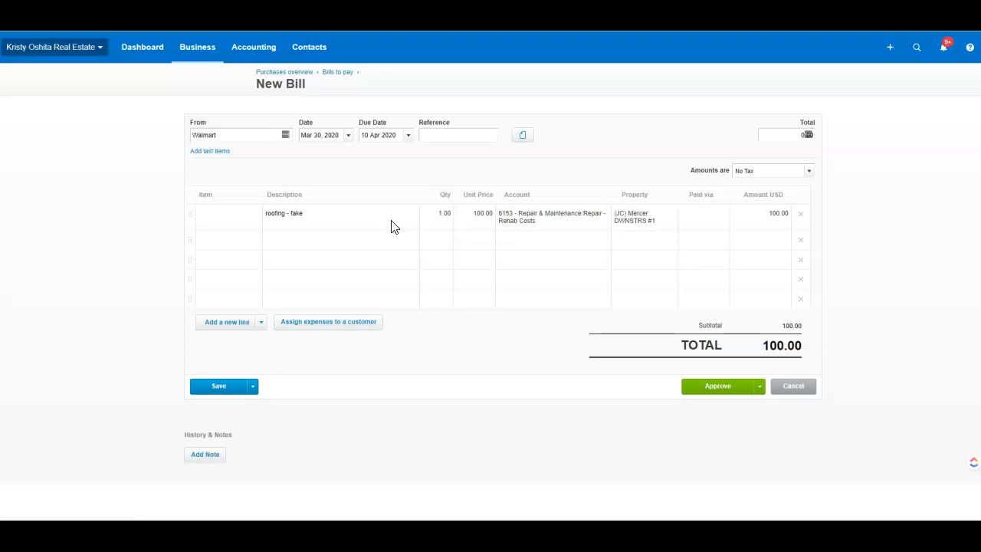
left_click(569, 214)
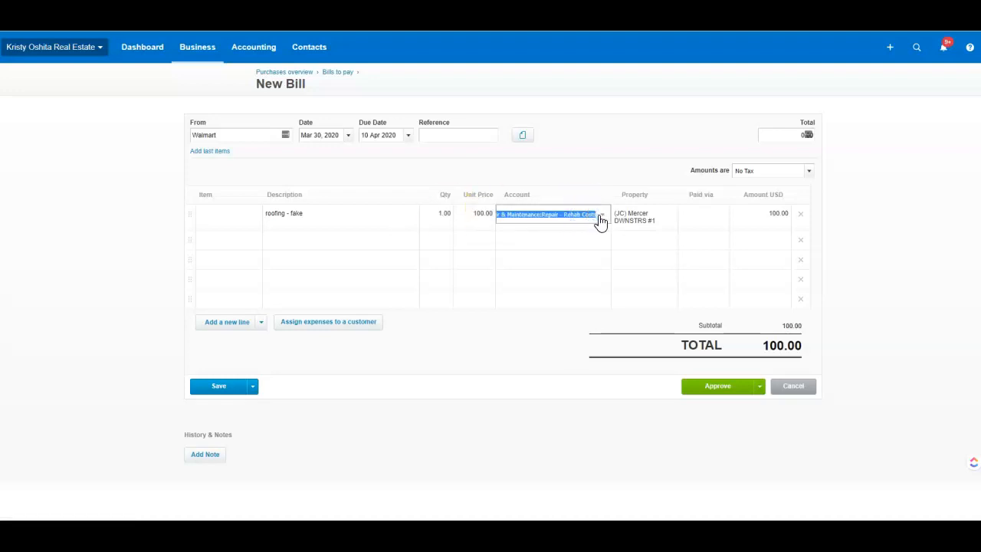
left_click(601, 216)
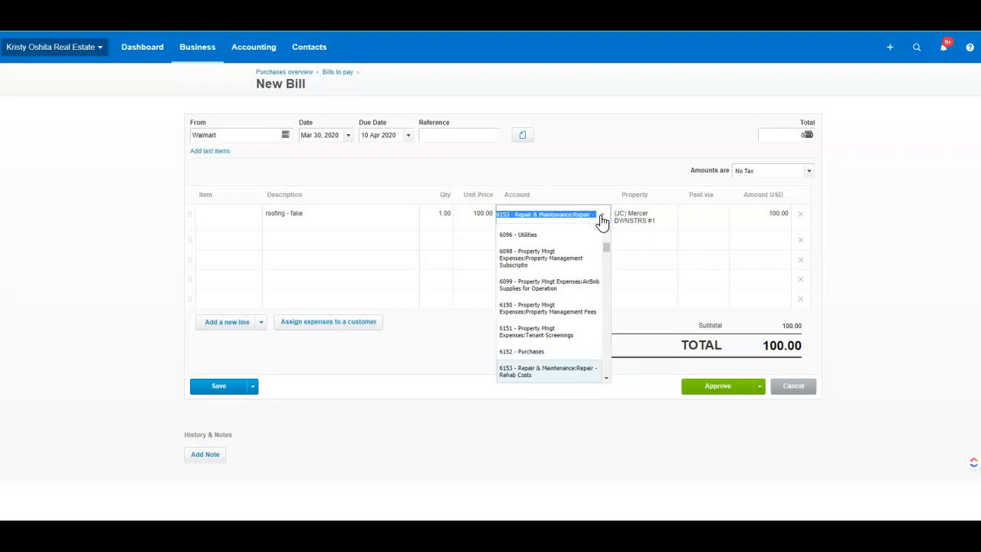
left_click(596, 193)
left_click(422, 220)
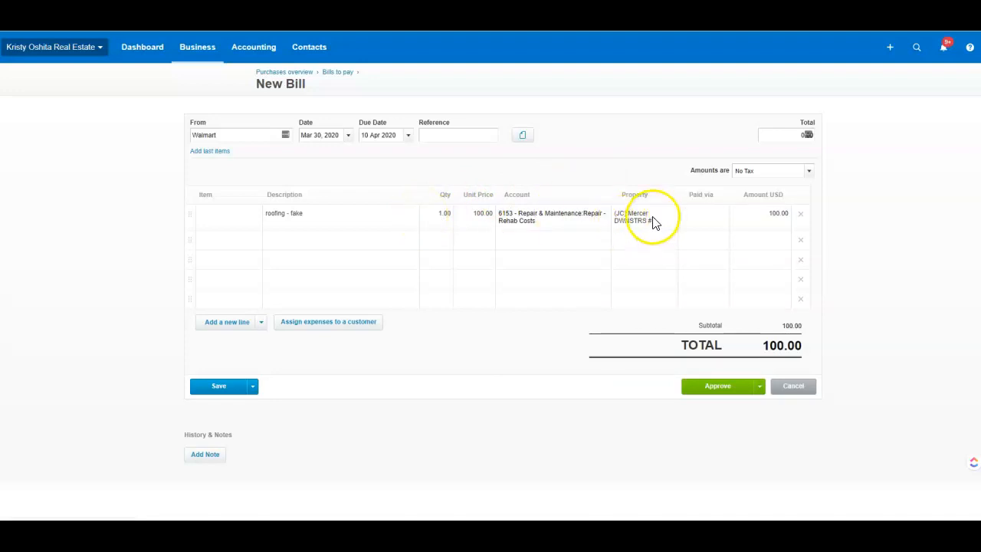
left_click(364, 228)
right_click(365, 228)
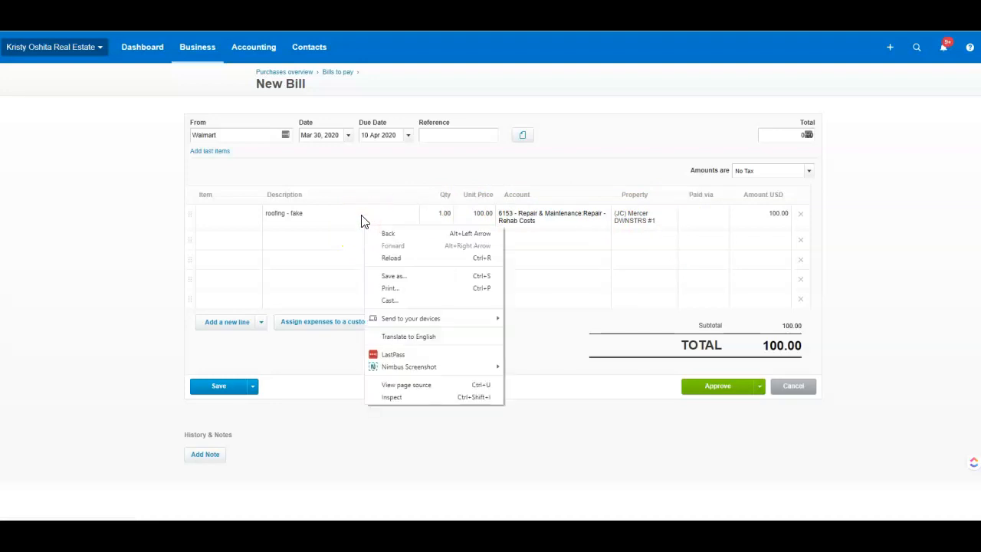
left_click(363, 214)
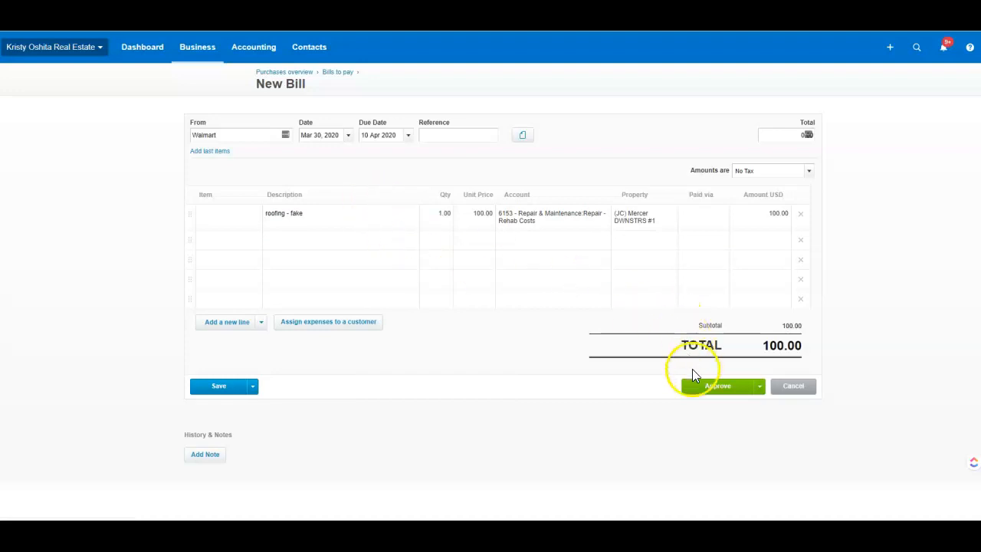
- Approve the Walmart bill without adding another one
left_click(714, 387)
left_click(759, 386)
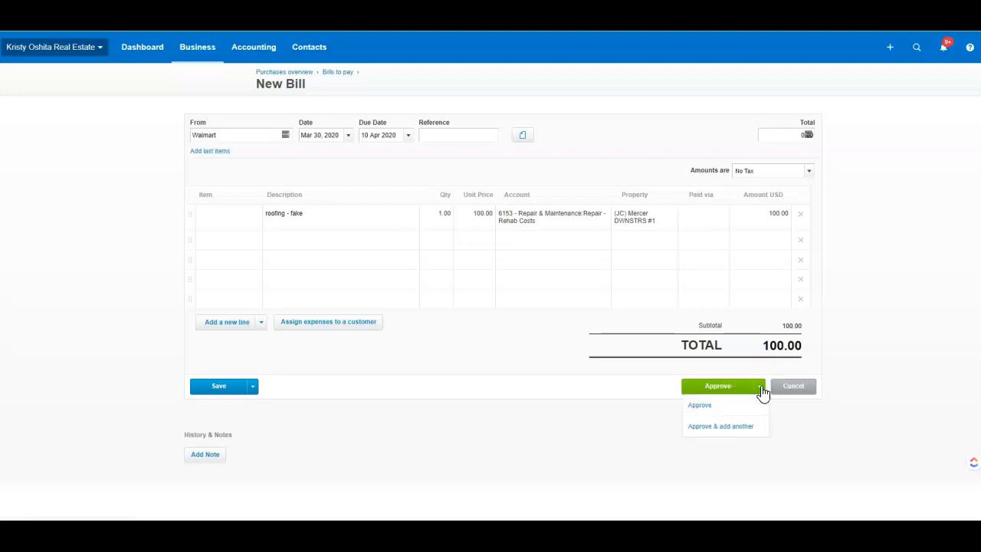
left_click(709, 410)
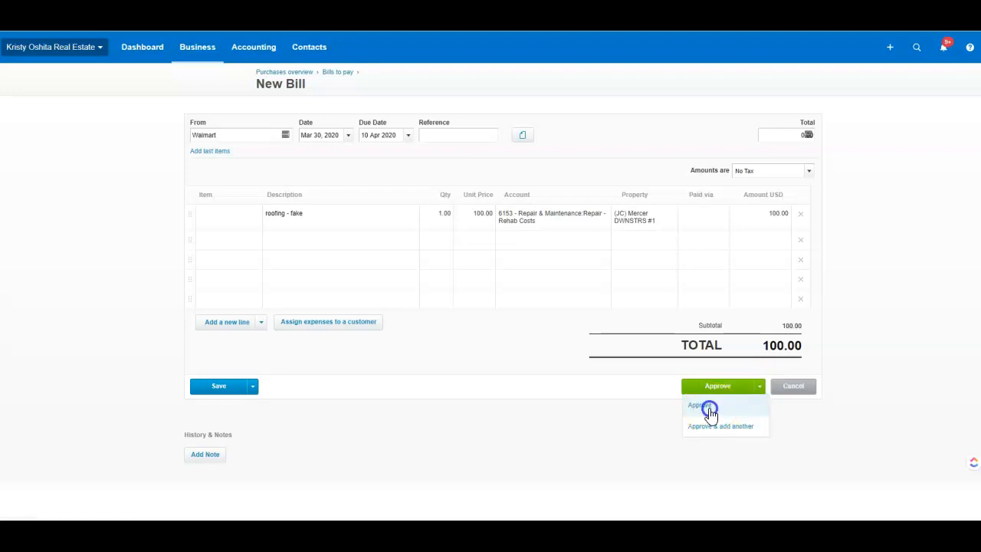
left_click(708, 407)
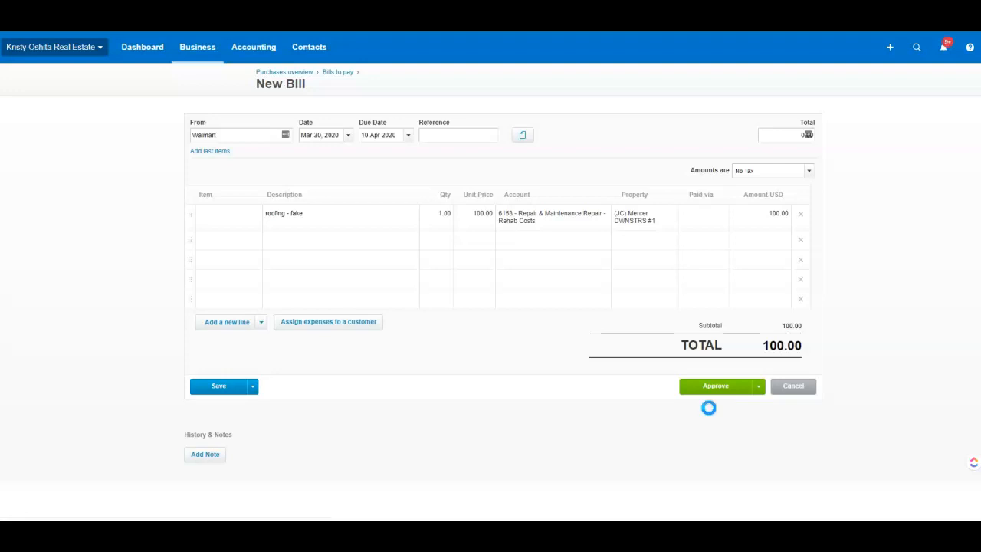
- Complete the approval of the Walmart bill and search the organisation's records for "fake"
left_click(695, 389)
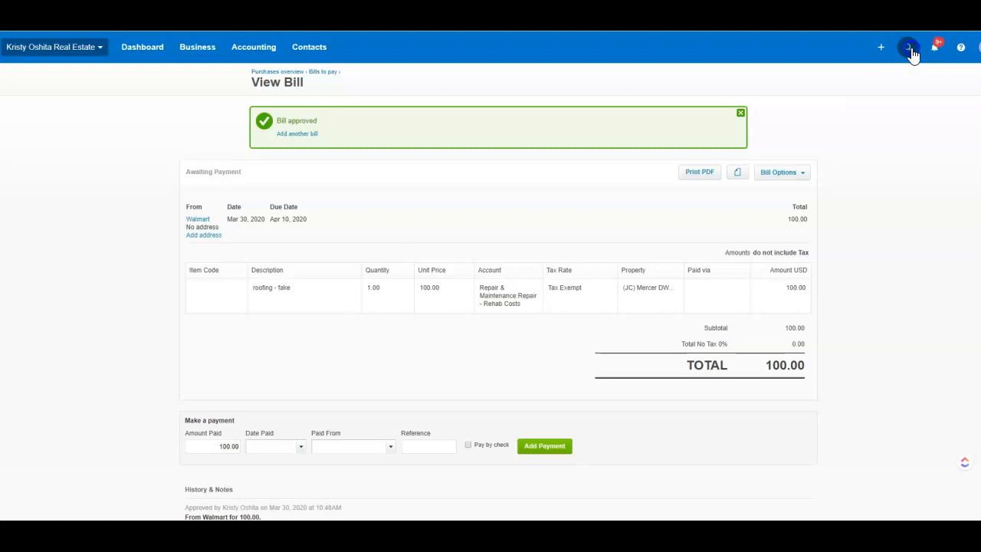
left_click(910, 49)
type("fake")
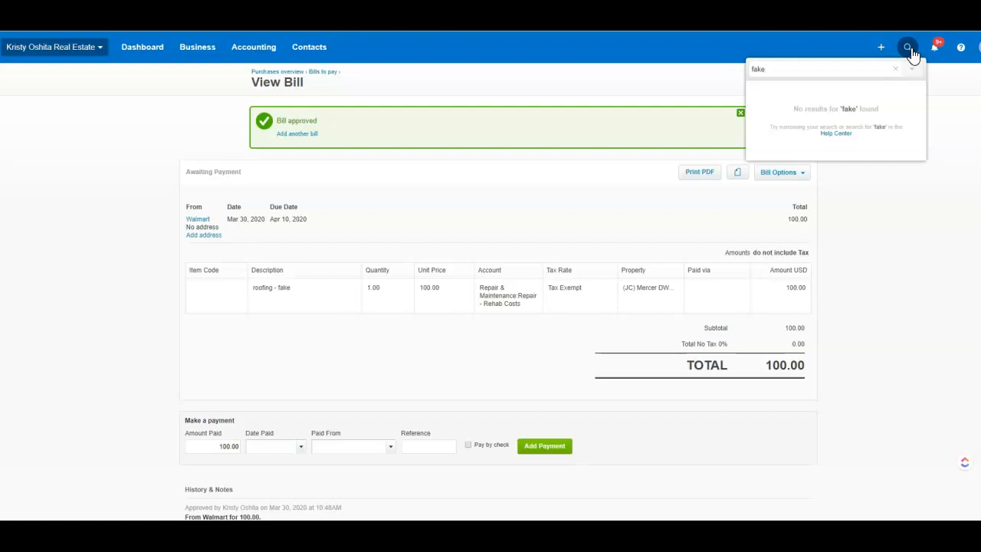
- Look up the Walmart bill in the list of all bills and among the bills awaiting payment
left_click(325, 73)
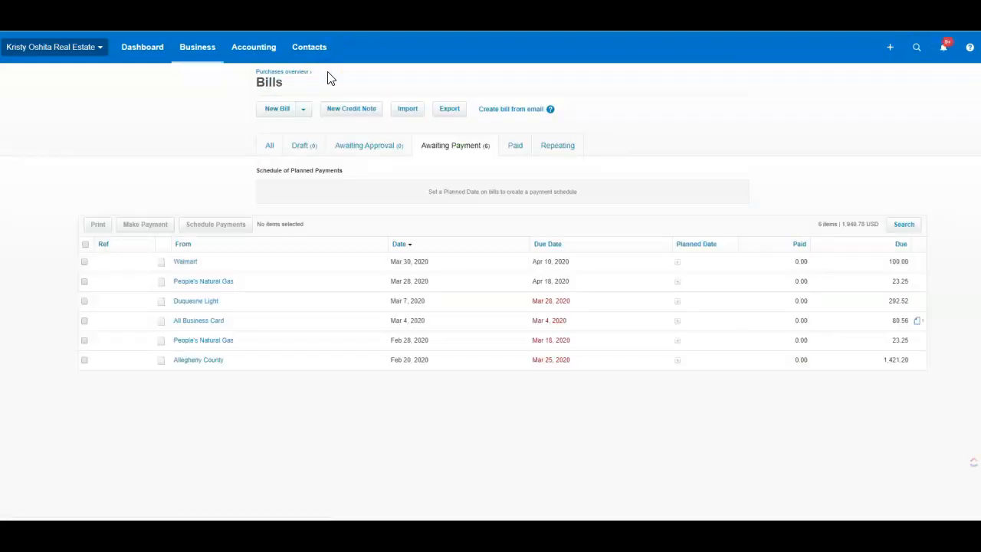
left_click(277, 149)
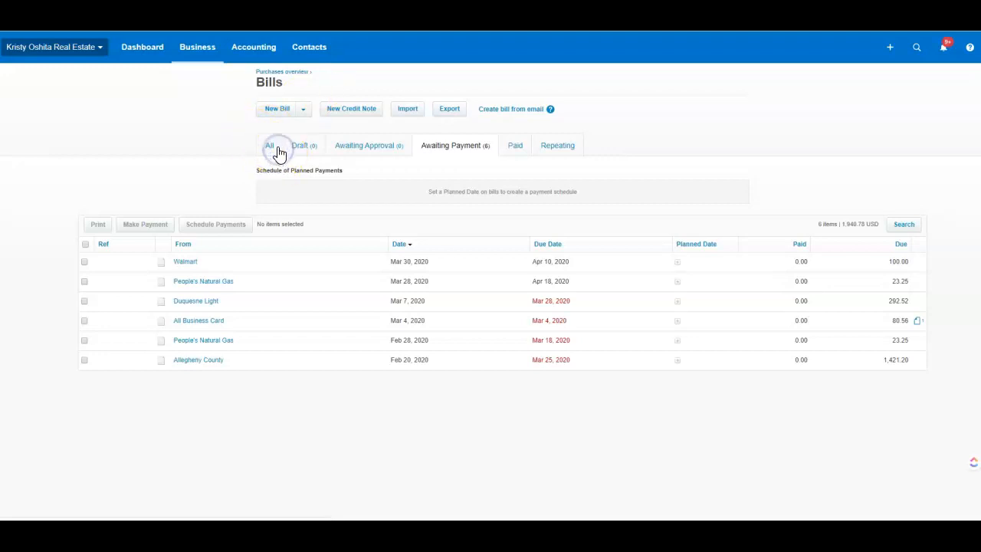
left_click(273, 144)
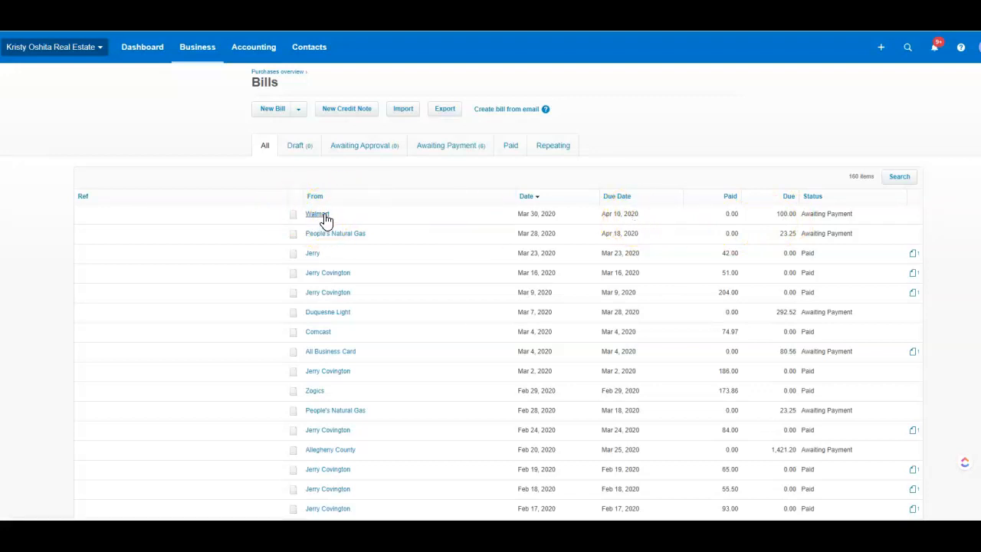
left_click(460, 152)
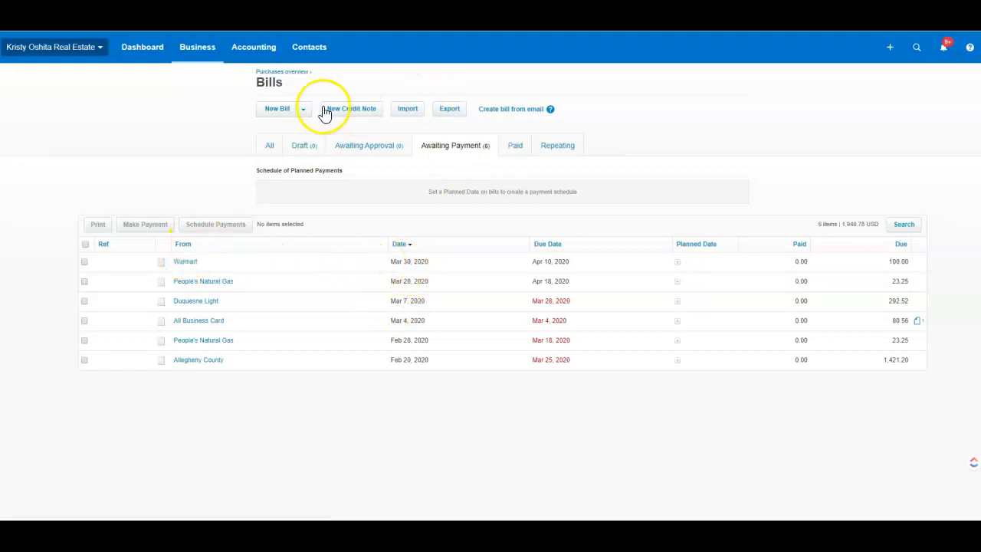
left_click(270, 144)
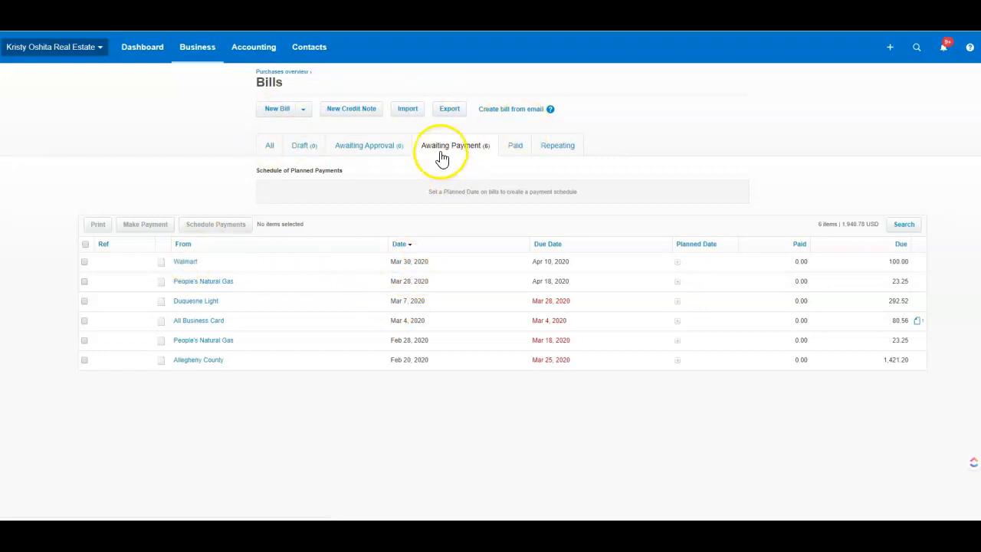
left_click(260, 147)
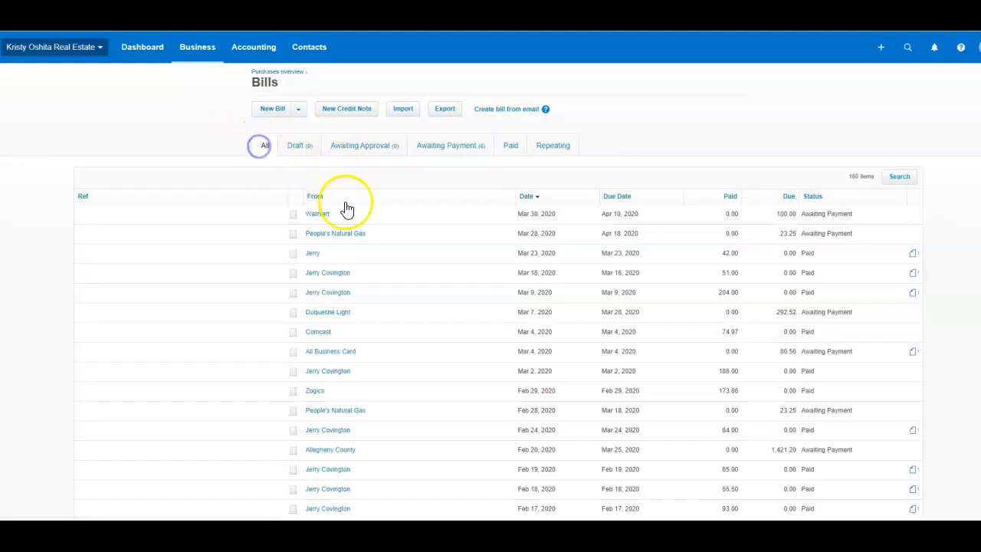
- Open the approved Walmart bill, check which bill options it offers, and return to the list of all bills
left_click(320, 215)
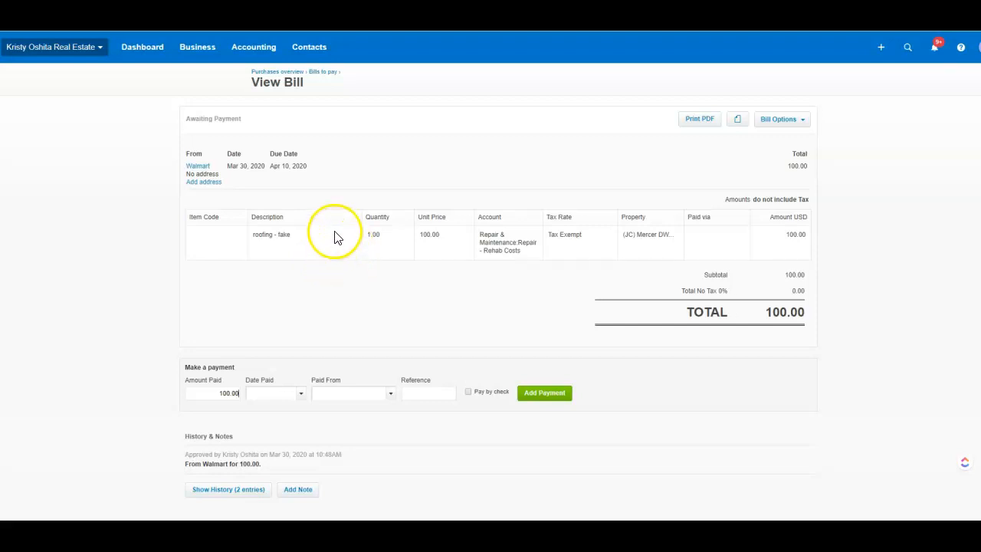
left_click(794, 120)
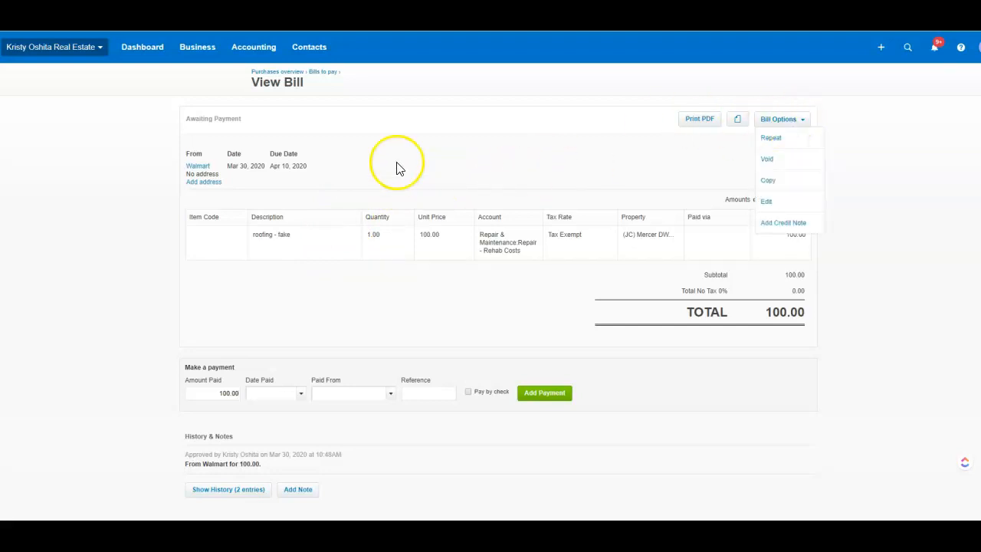
left_click(336, 144)
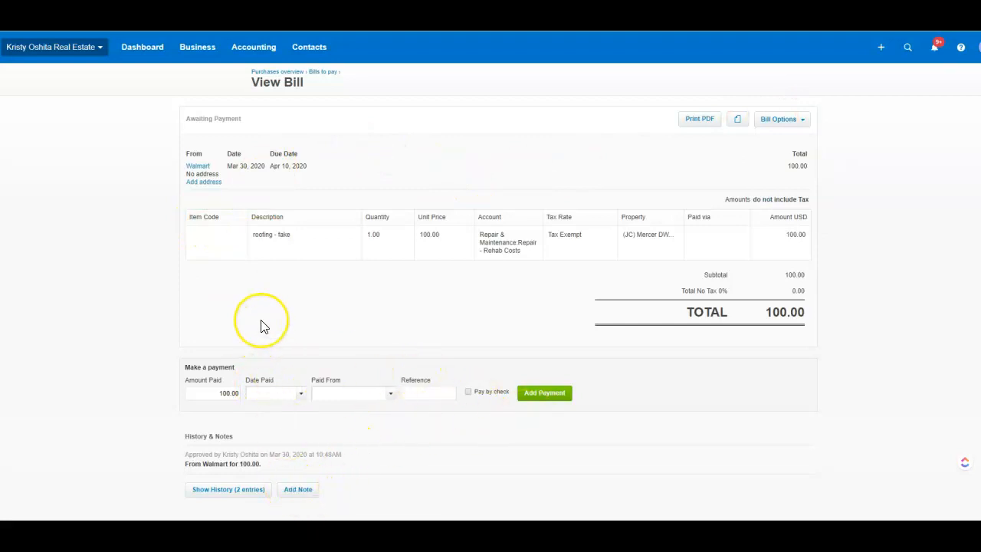
key("alt+Left")
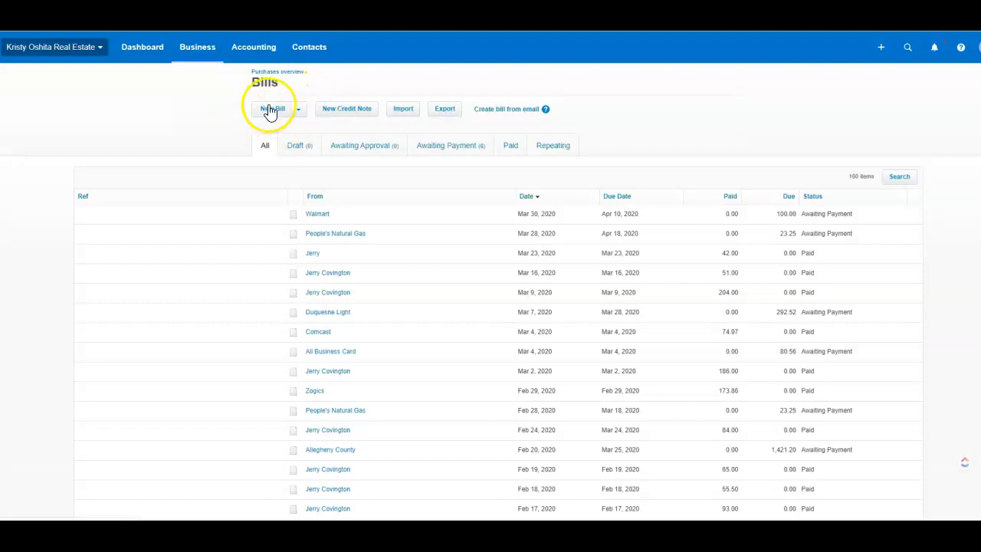
- Start a blank new bill and examine its approval choices, including Approve & add another
left_click(300, 109)
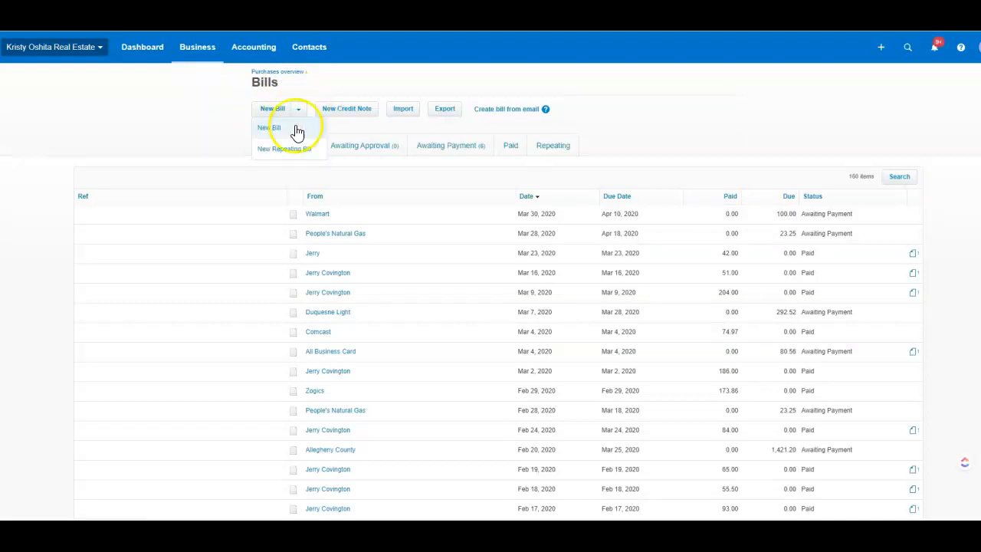
left_click(297, 130)
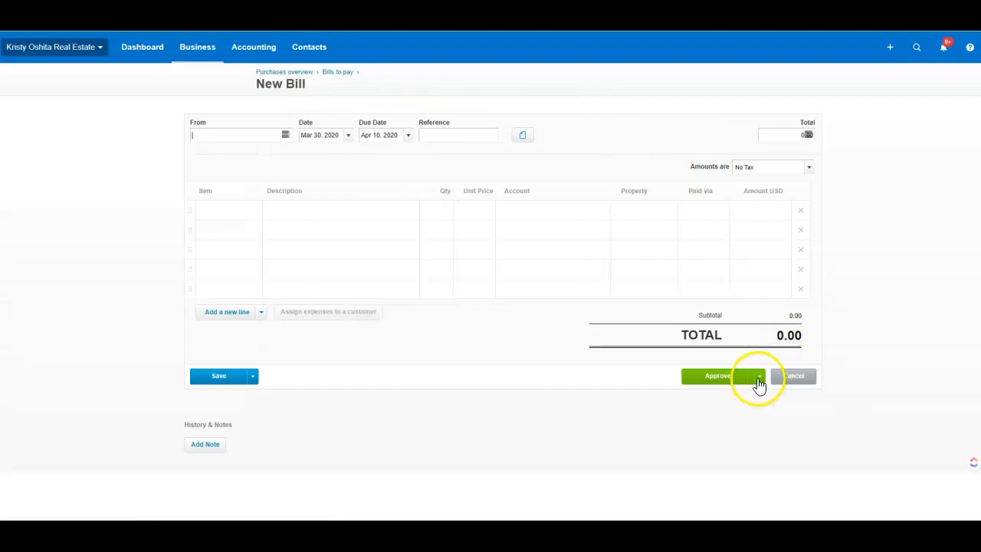
left_click(758, 377)
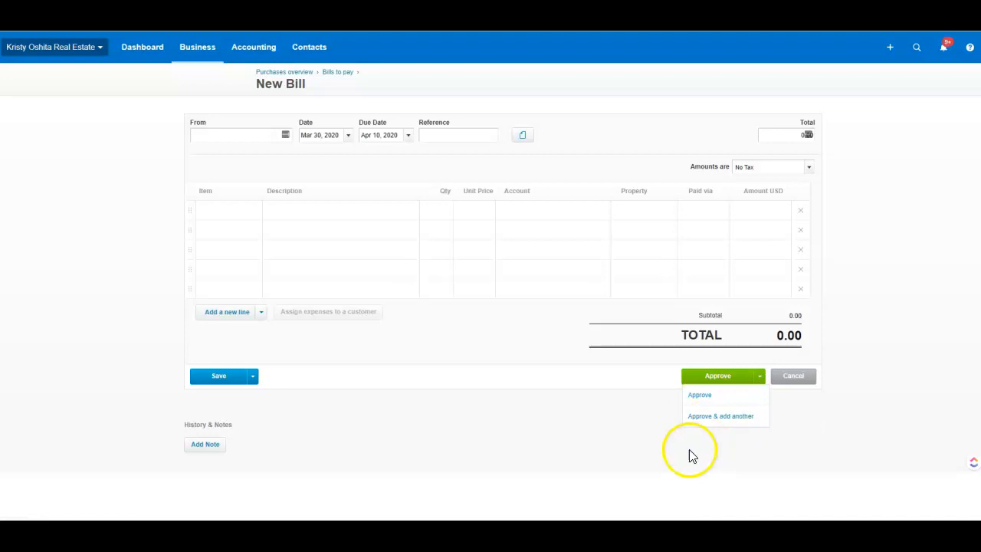
left_click(631, 429)
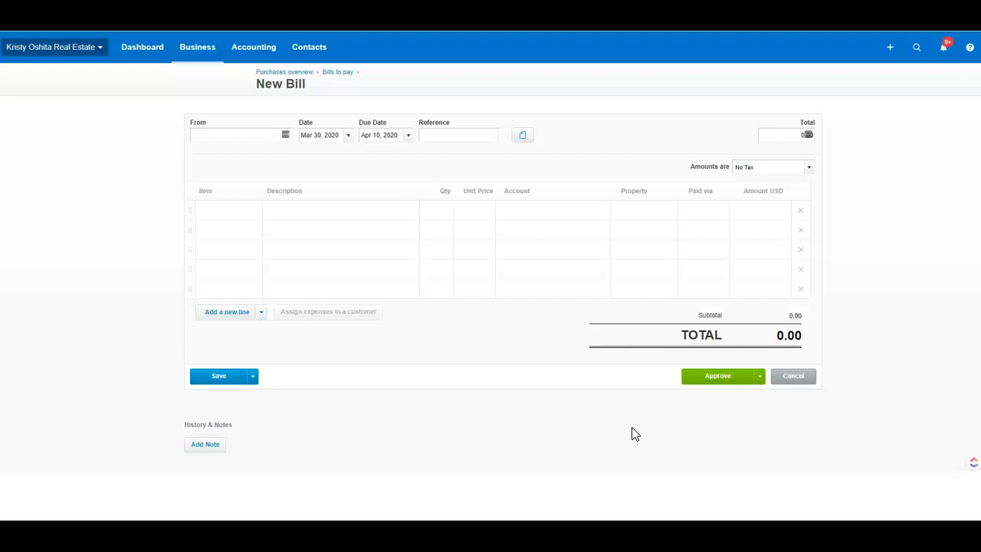
left_click(759, 376)
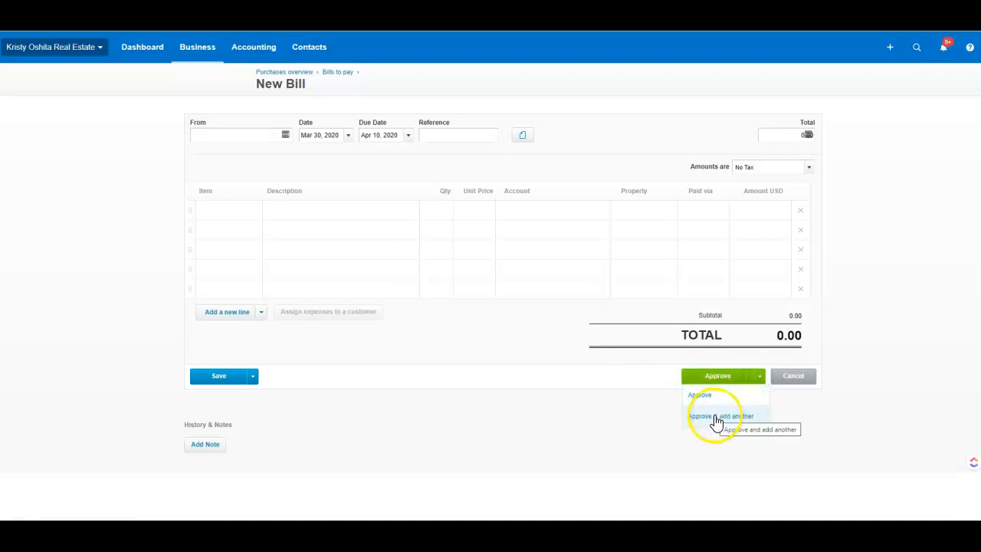
- Leave the blank bill and review the draft bills and the bills awaiting approval
left_click(333, 74)
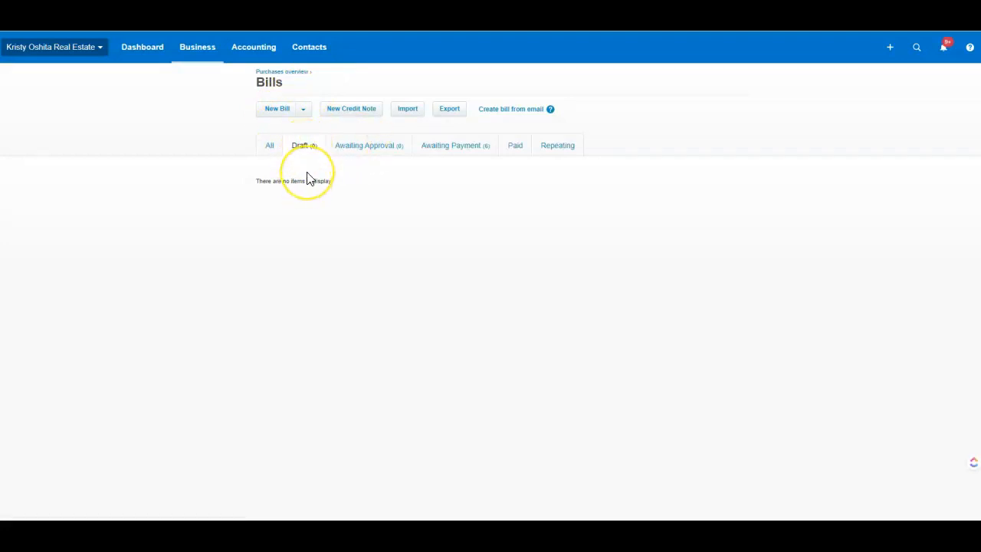
left_click(360, 153)
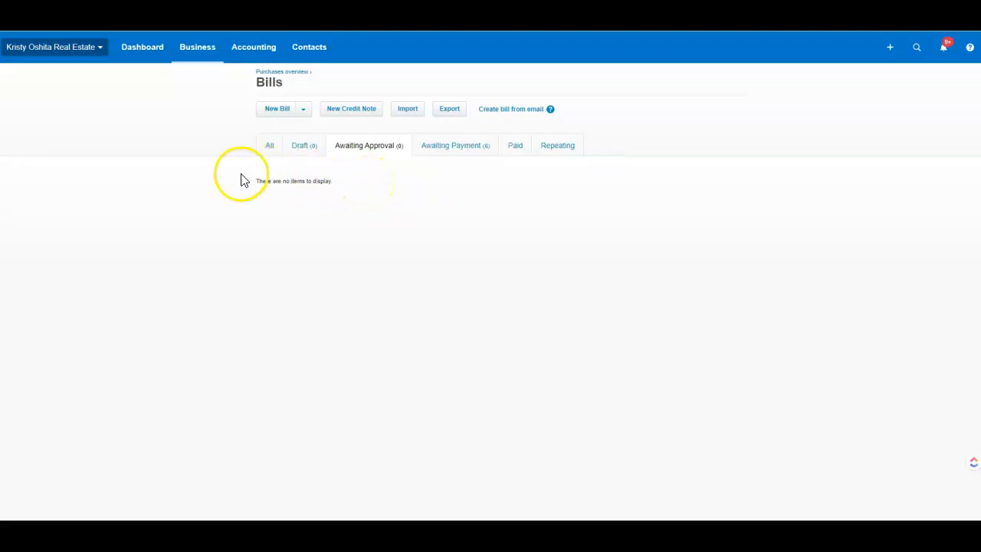
left_click(429, 153)
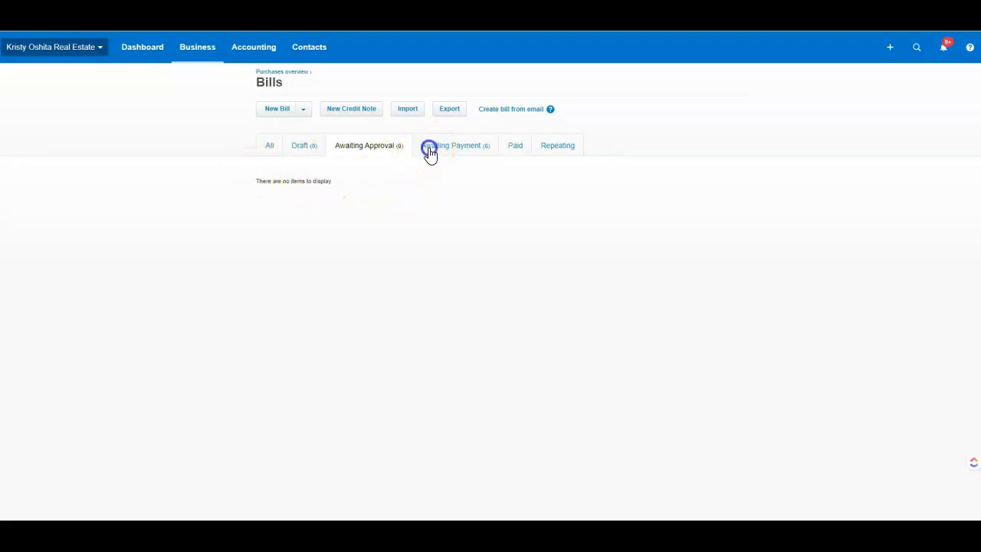
left_click(370, 146)
- Set the planned payment date of the Walmart bill awaiting payment to Mar 31, 2020
left_click(475, 152)
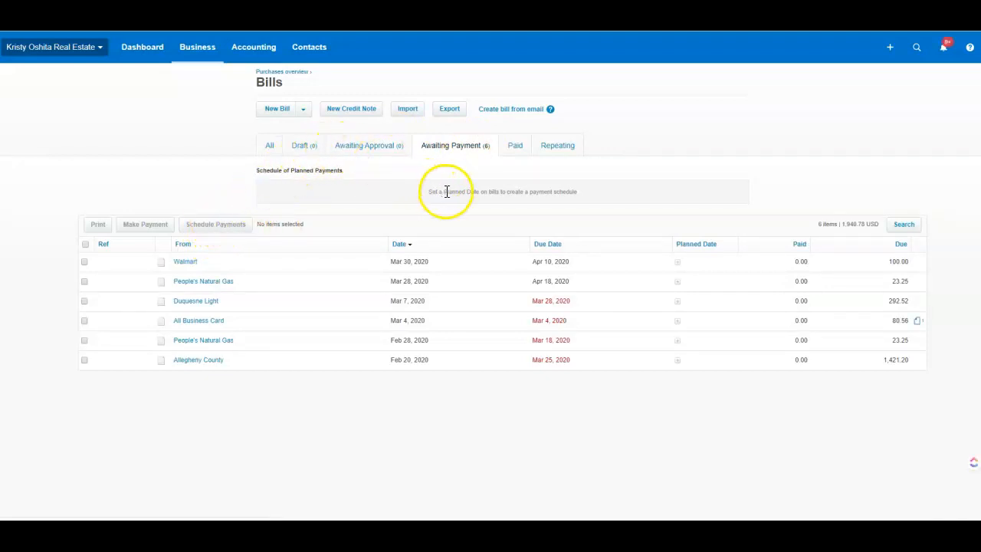
left_click(699, 265)
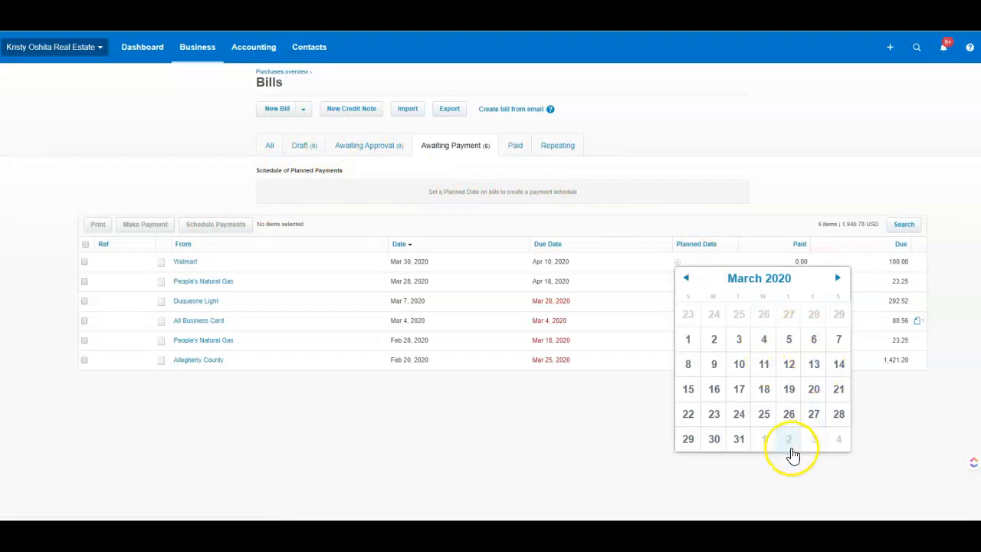
left_click(741, 443)
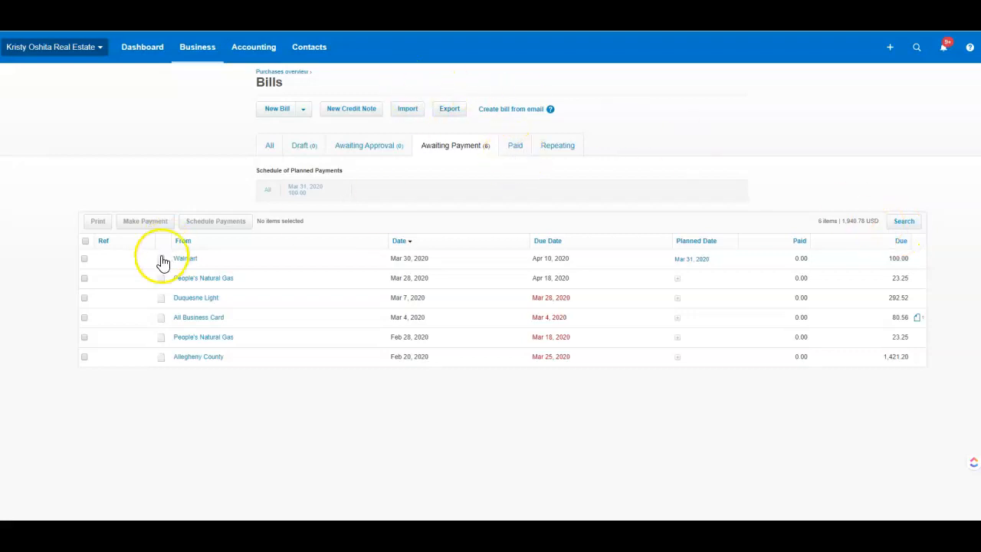
- Review the paid and repeating bills and open the repeating Duquesne Light bill
left_click(516, 146)
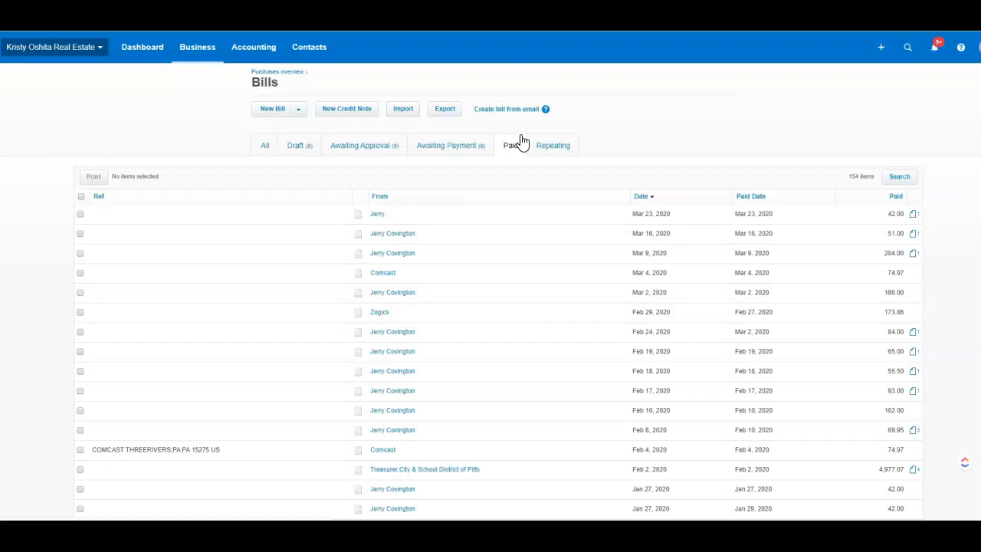
left_click(549, 146)
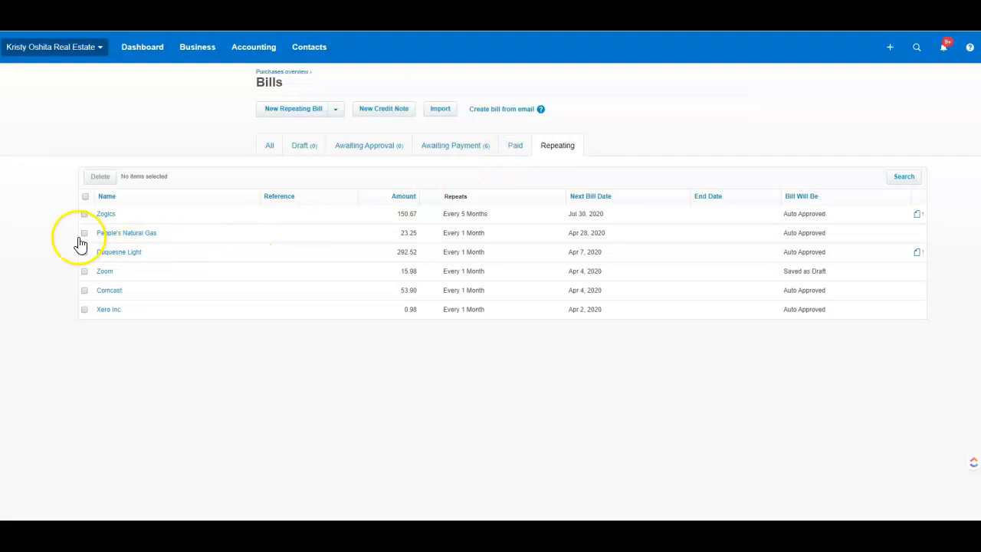
left_click(146, 255)
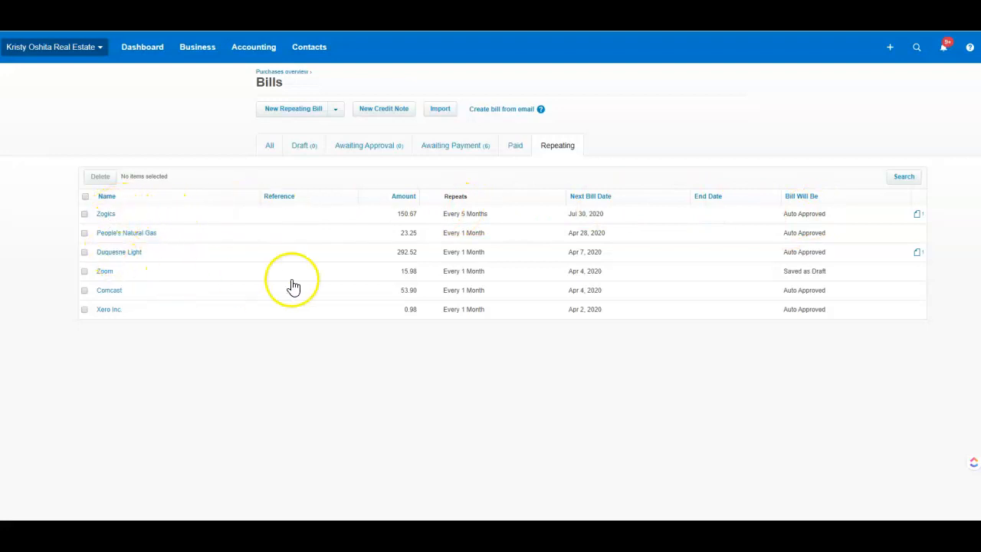
left_click(119, 255)
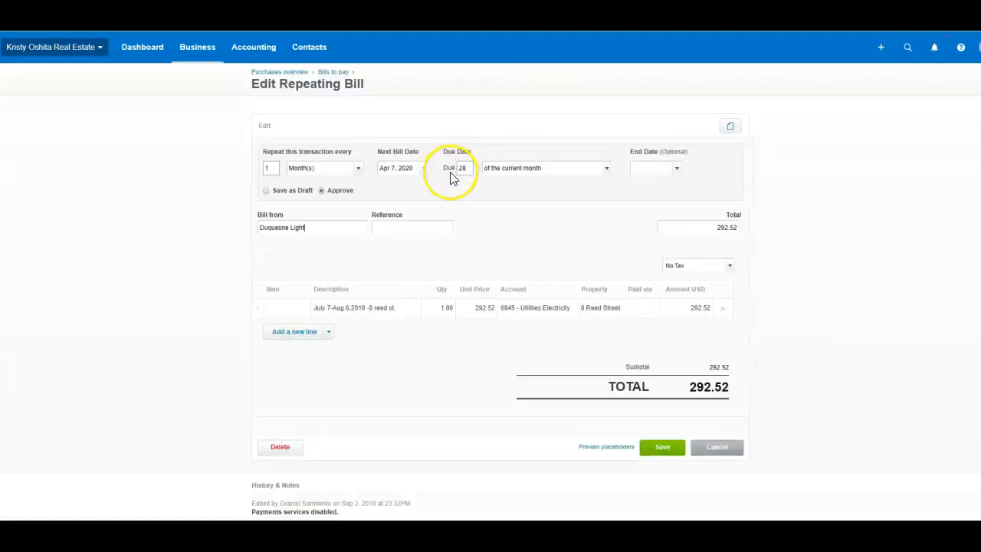
- Examine the line description of the repeating Duquesne Light bill and reload the bill without saving
left_click(366, 314)
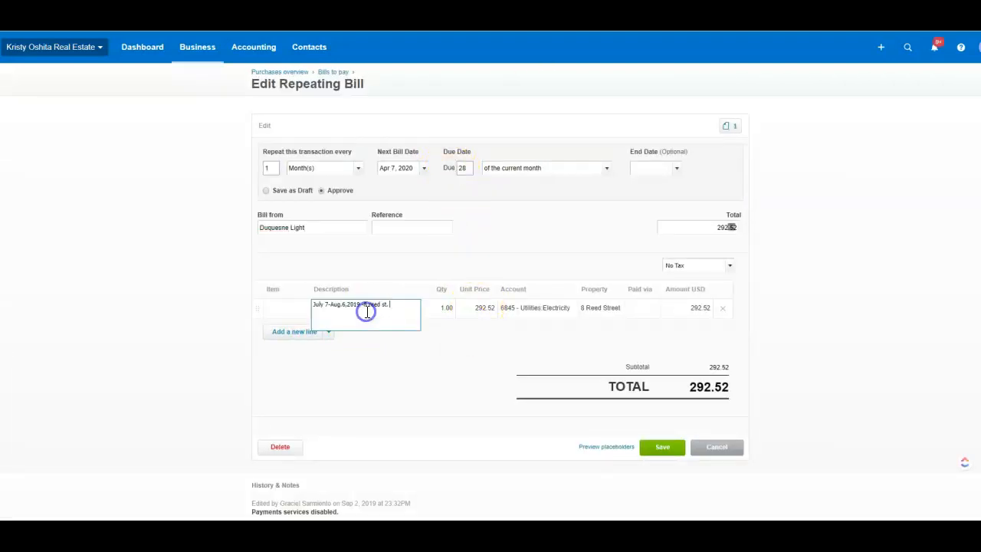
triple_click(390, 306)
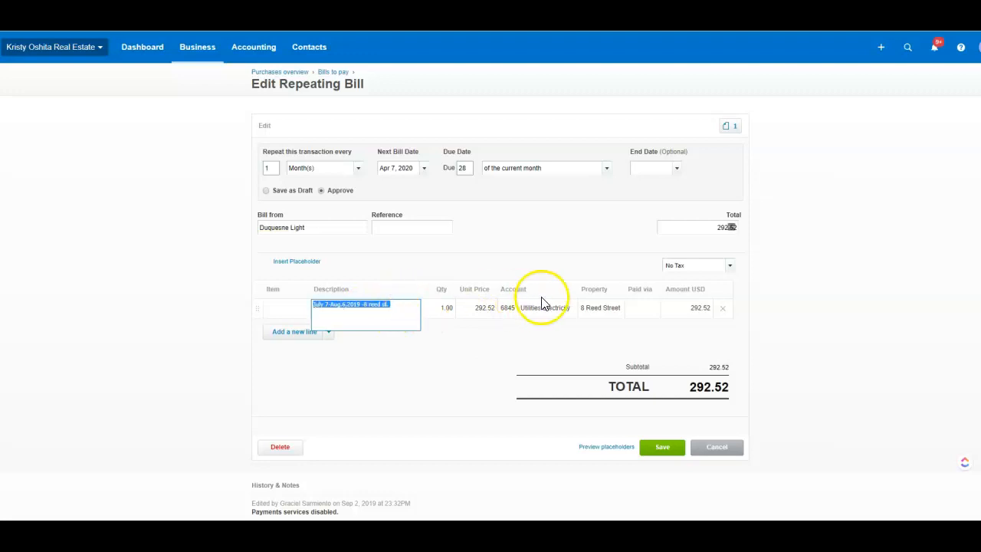
triple_click(396, 305)
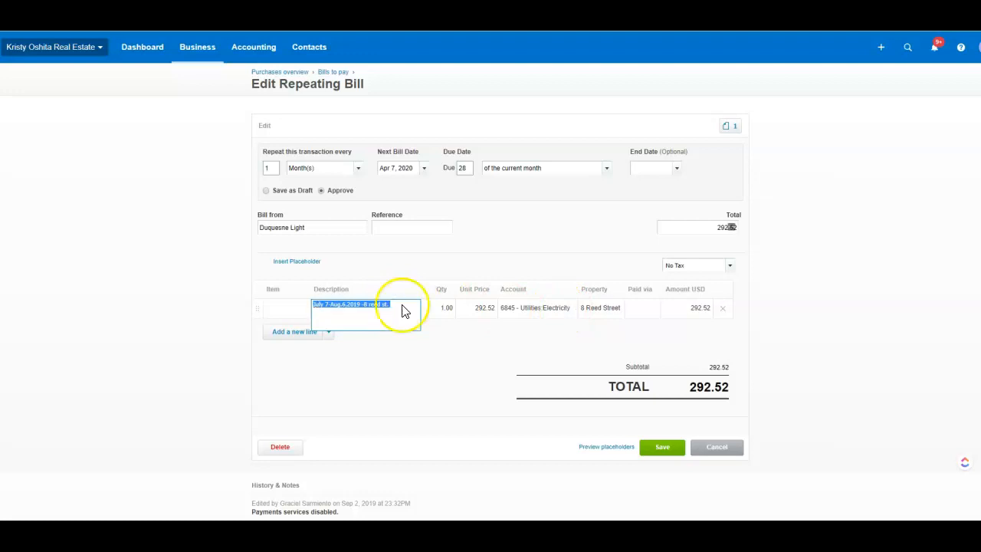
key("F5")
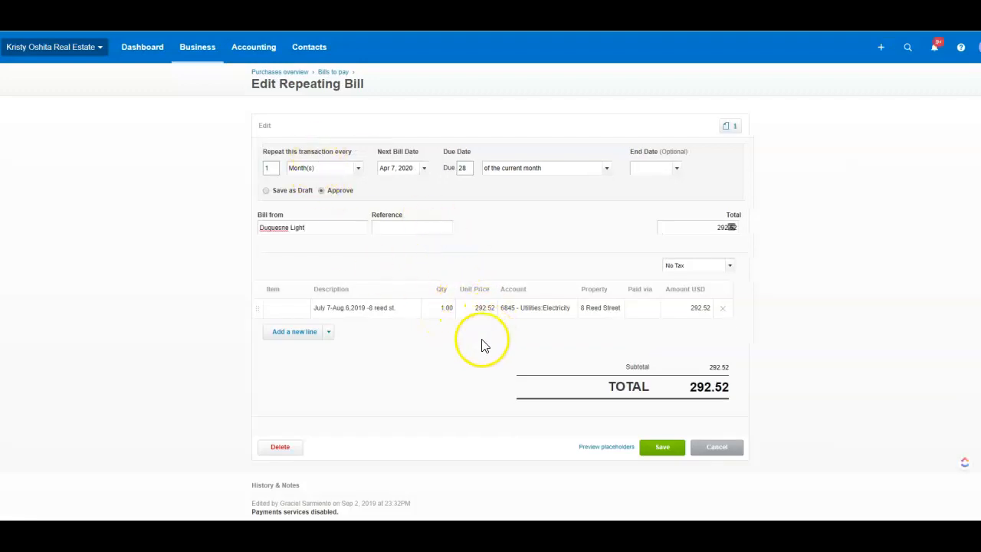
- Review the description, property and amount of the Duquesne Light line, and the bill's history and notes
left_click(681, 314)
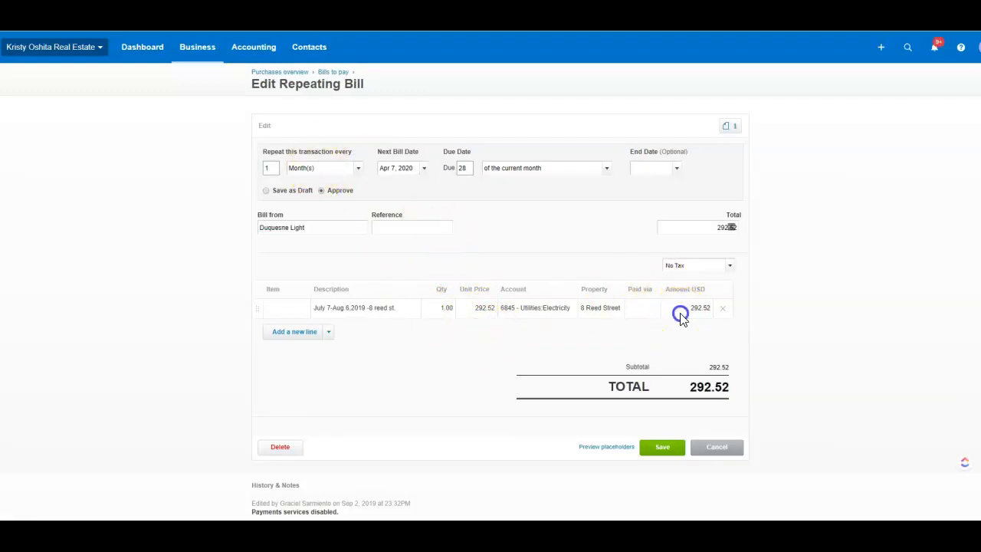
left_click(684, 314)
left_click(397, 314)
left_click(584, 309)
left_click(668, 314)
scroll(673, 314, "down", 1)
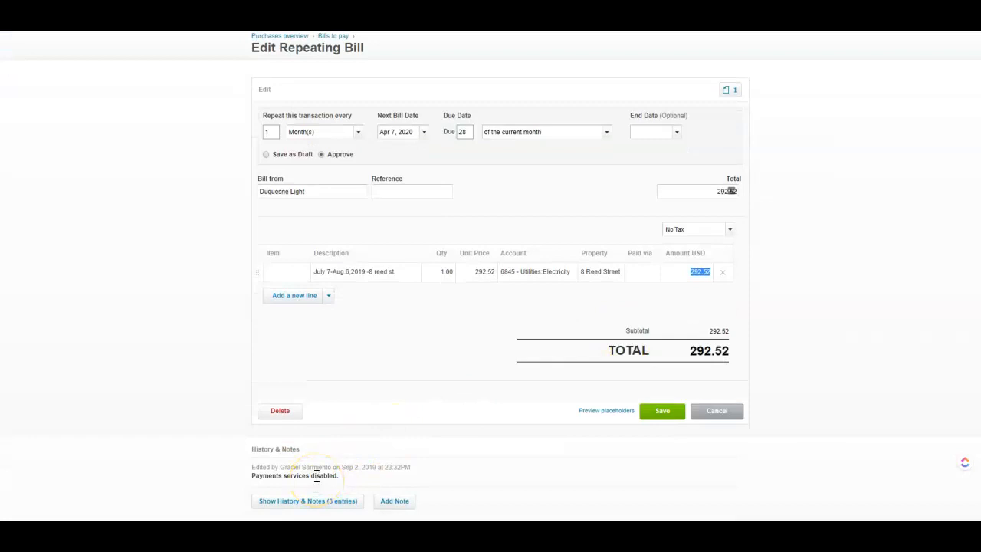
scroll(387, 455, "up", 1)
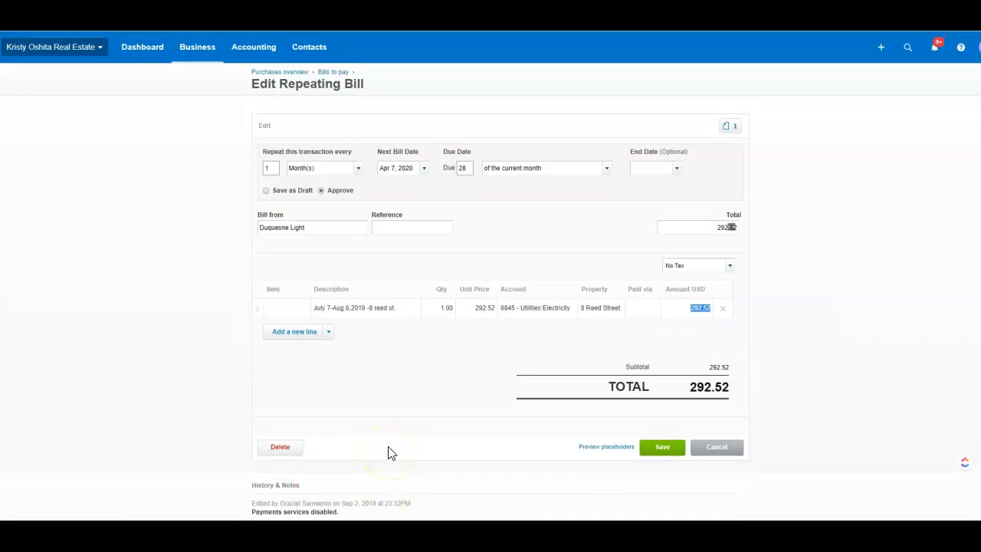
scroll(386, 458, "down", 1)
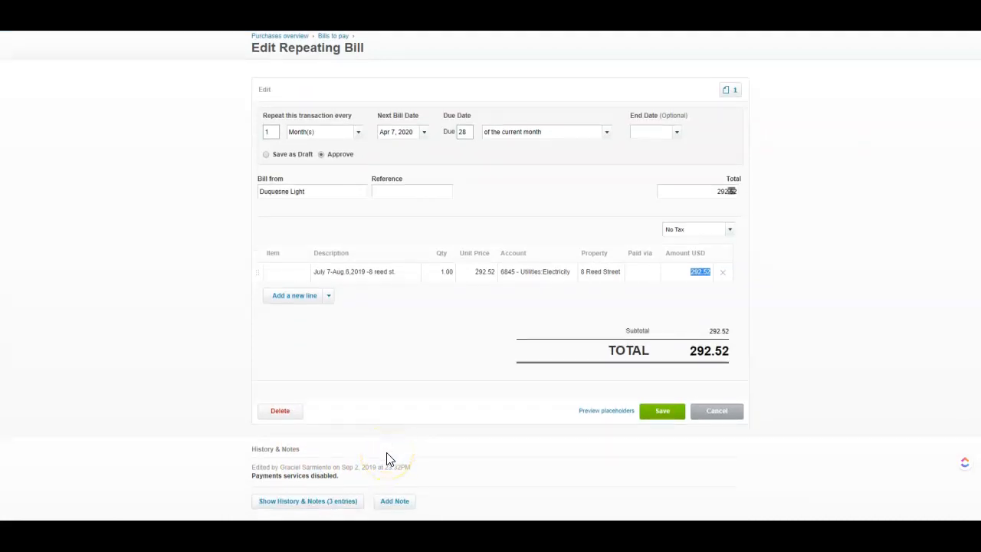
- Return to the repeating bills list and examine the PDF attached to the Duquesne Light bill
scroll(387, 457, "up", 1)
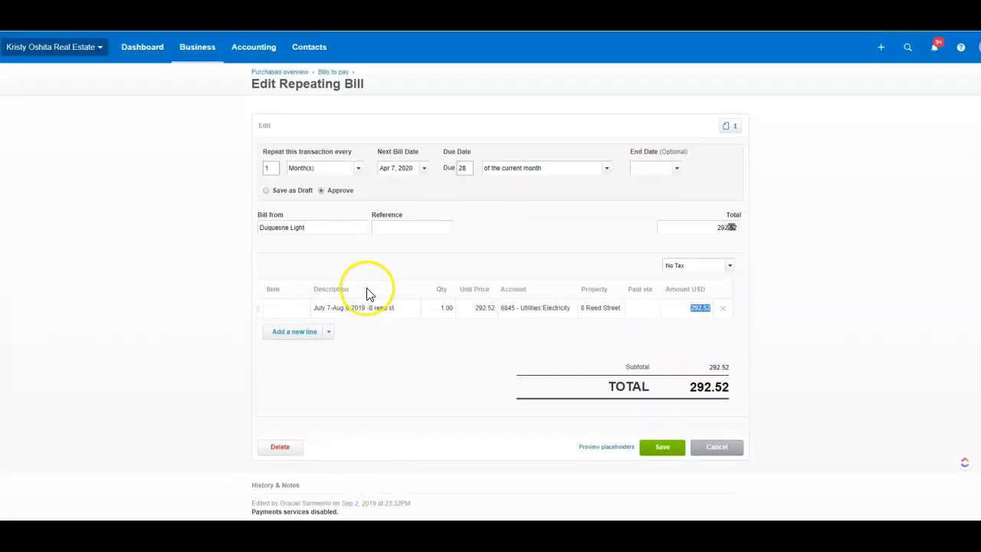
left_click(337, 74)
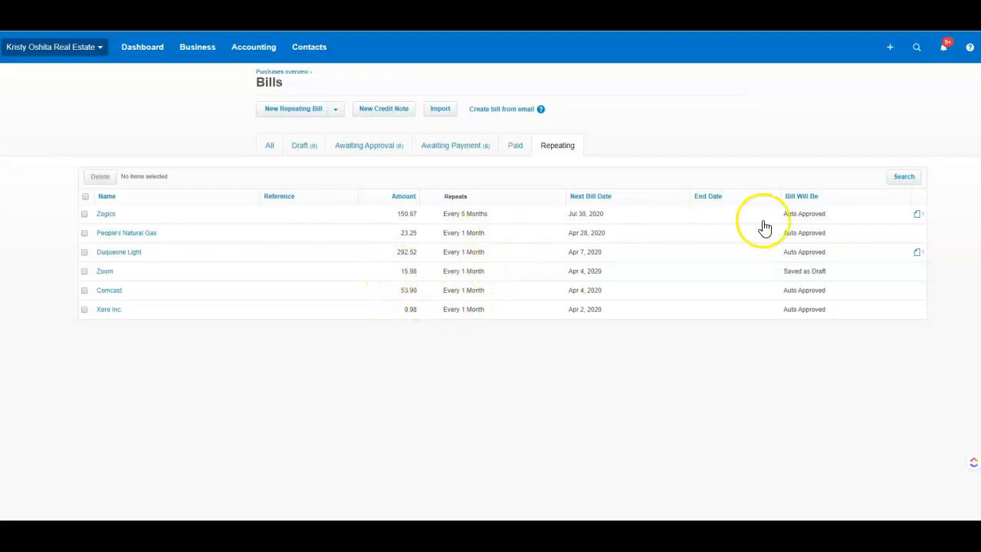
left_click(918, 254)
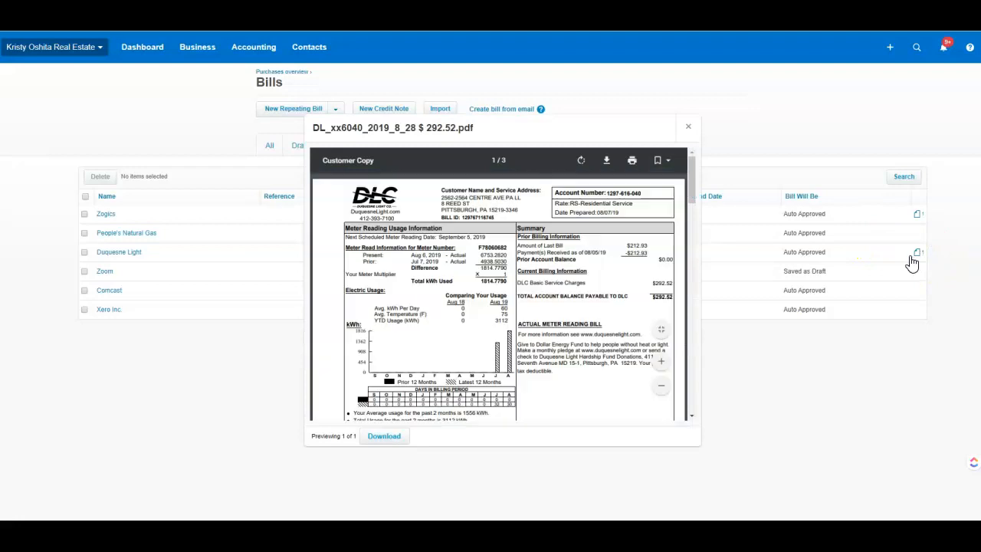
scroll(508, 319, "down", 10)
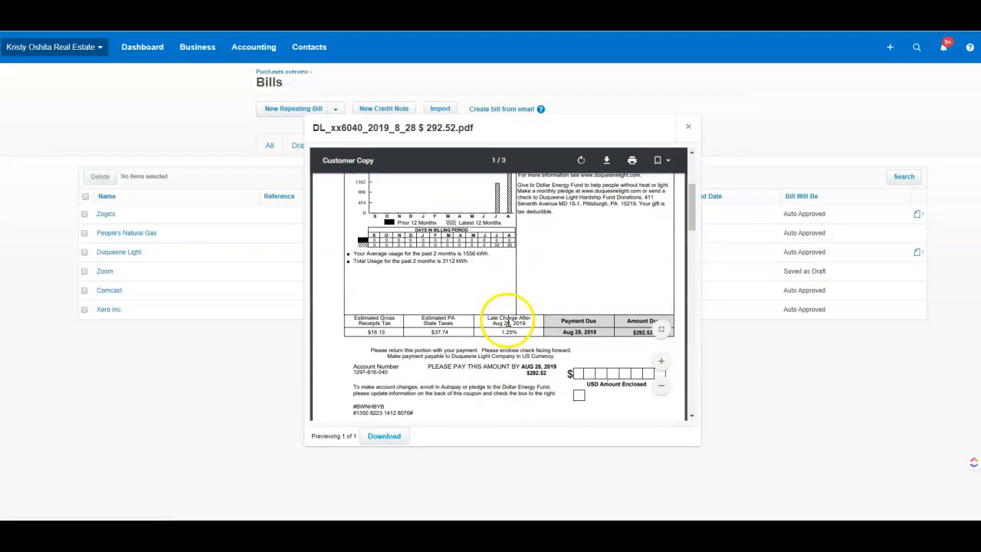
scroll(521, 351, "up", 8)
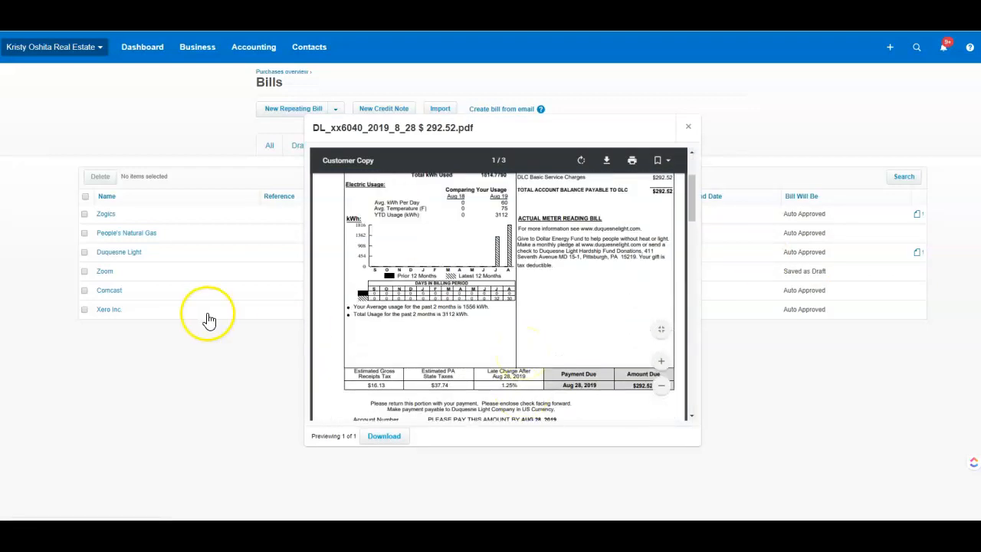
scroll(547, 358, "up", 3)
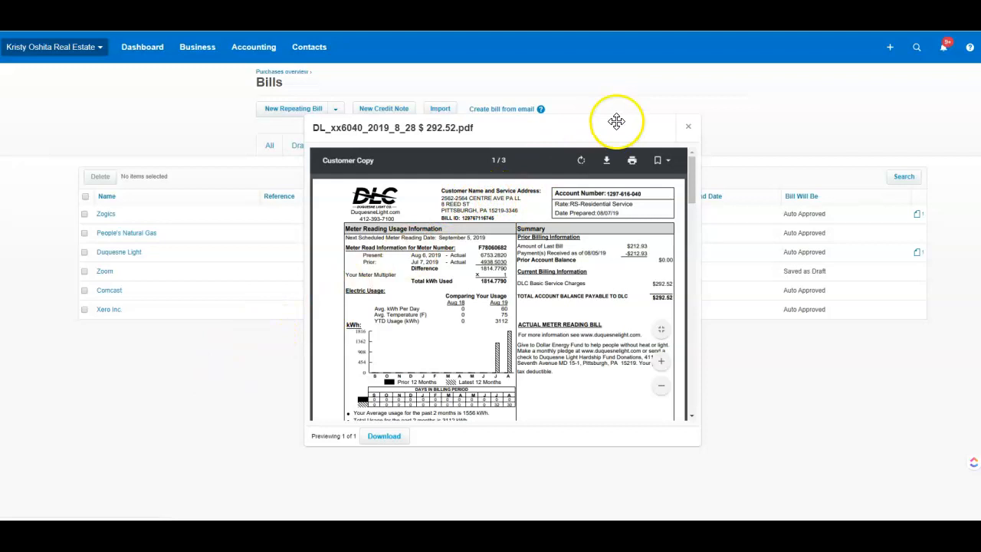
left_click(689, 127)
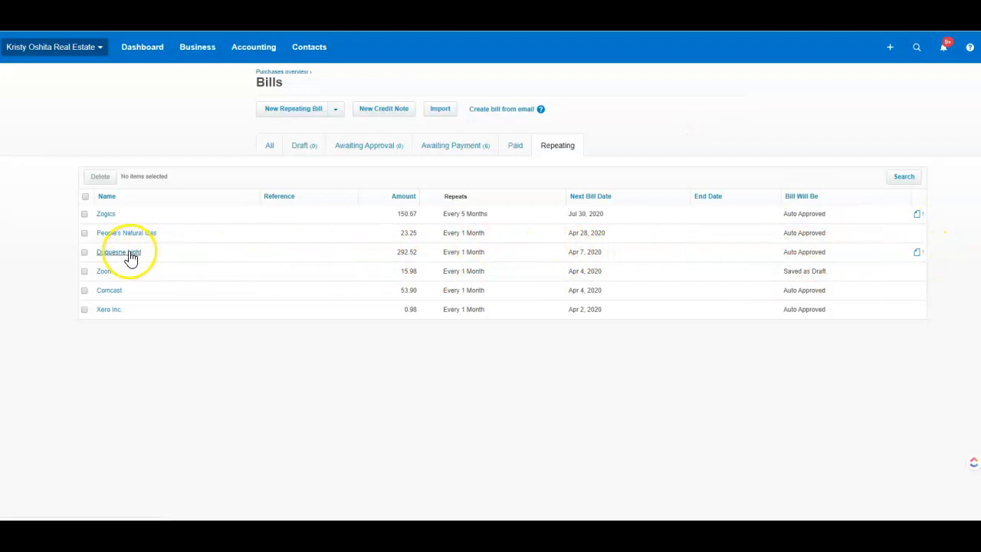
left_click(918, 253)
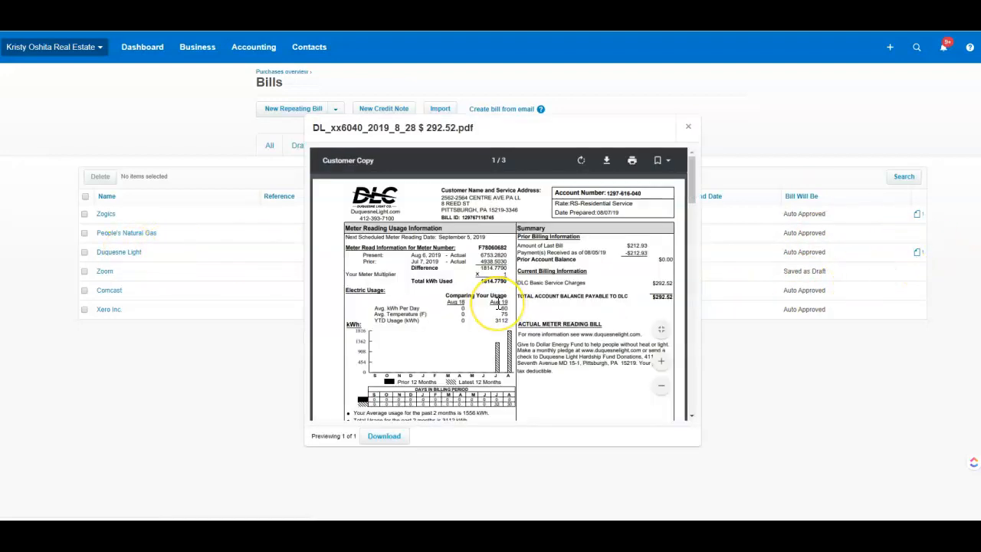
scroll(498, 303, "up", 1)
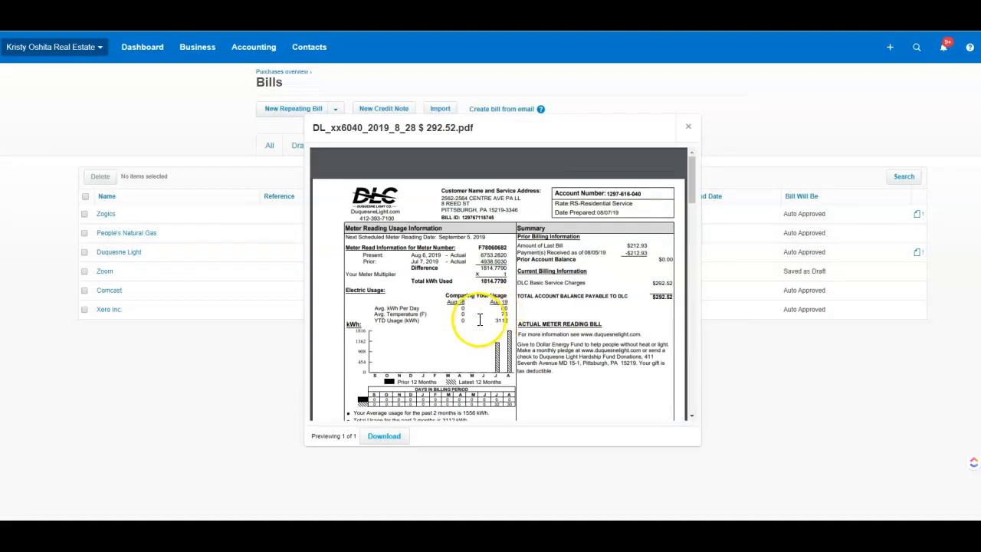
scroll(536, 200, "down", 1)
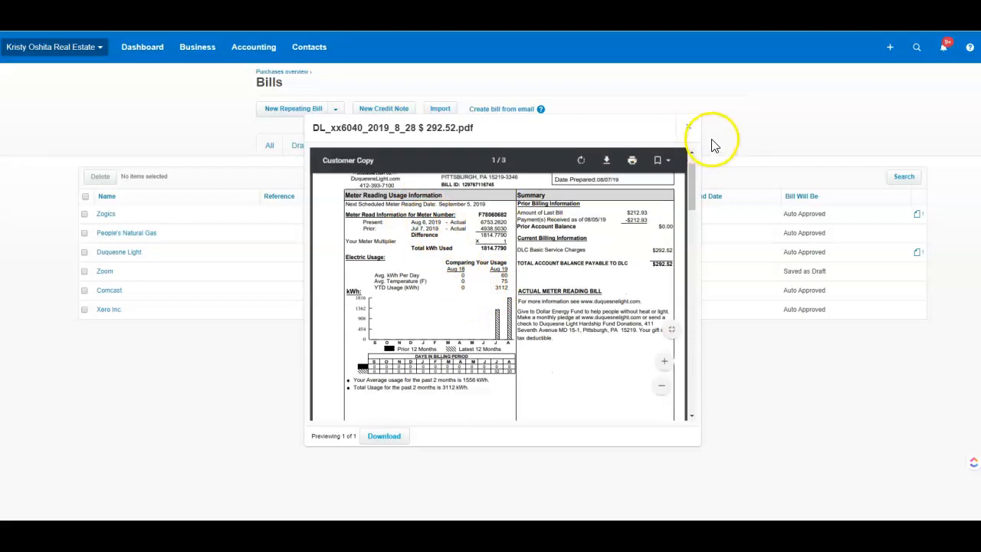
left_click(688, 126)
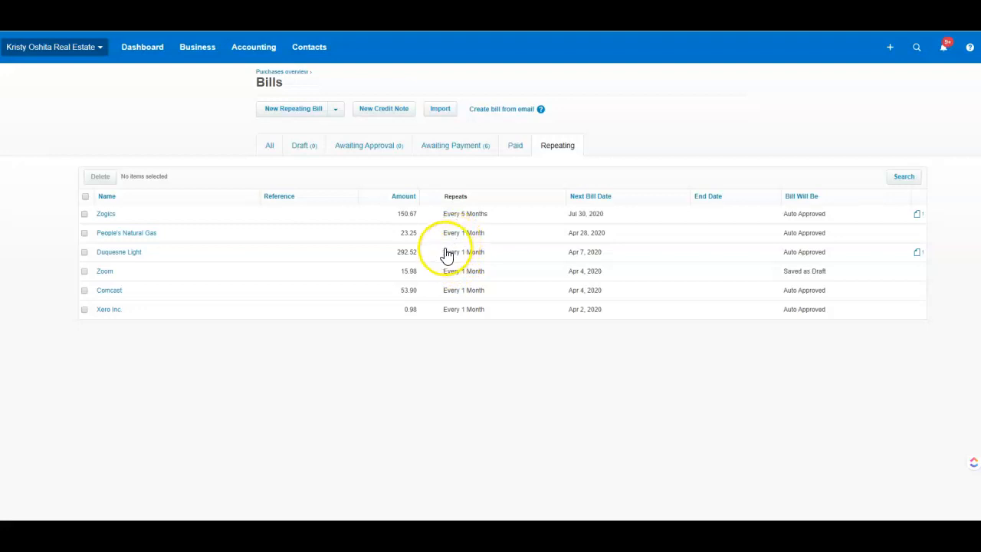
left_click(122, 259)
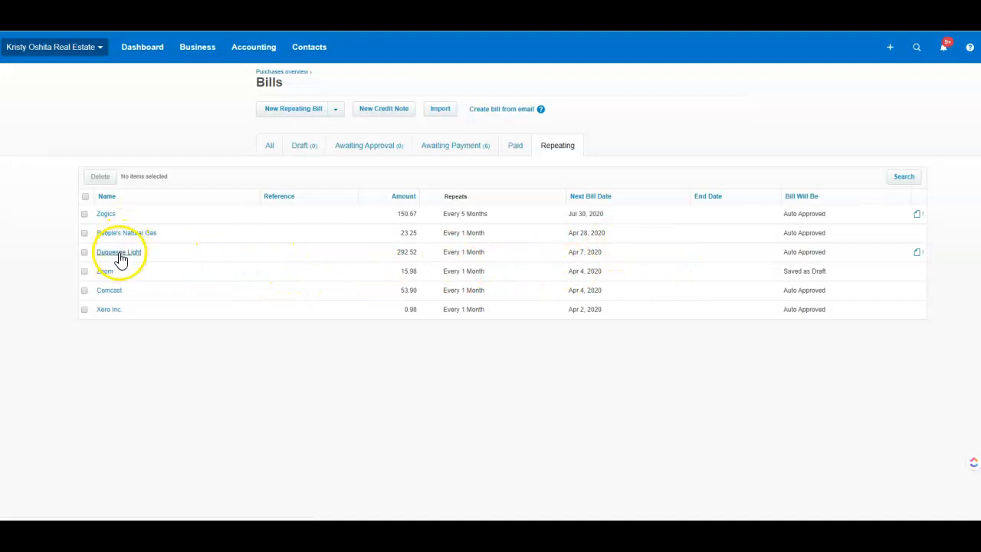
left_click(259, 107)
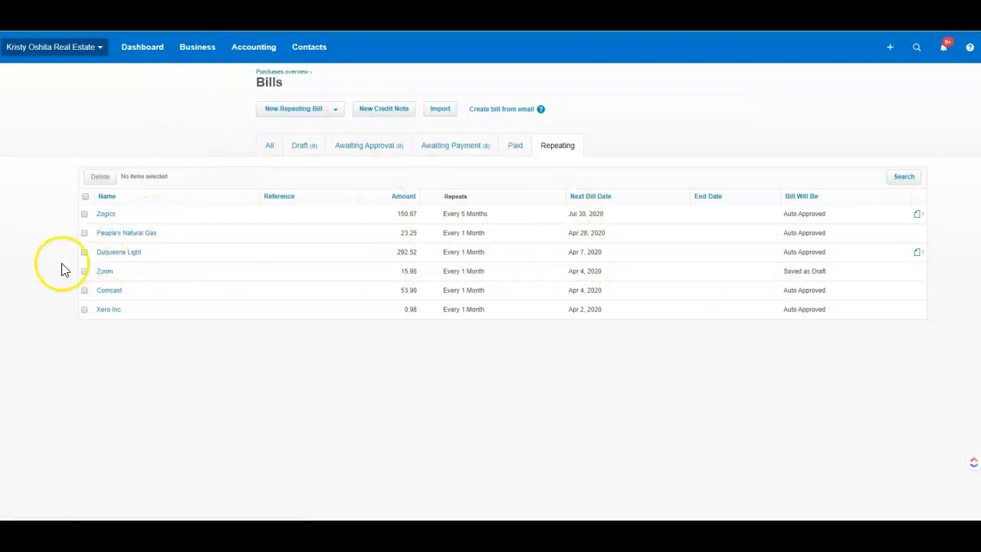
left_click(256, 52)
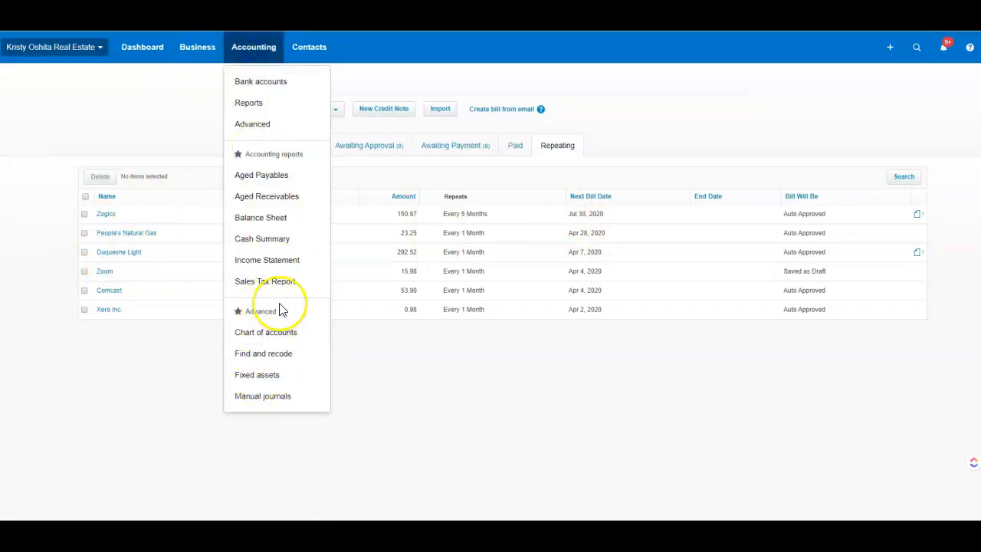
left_click(195, 49)
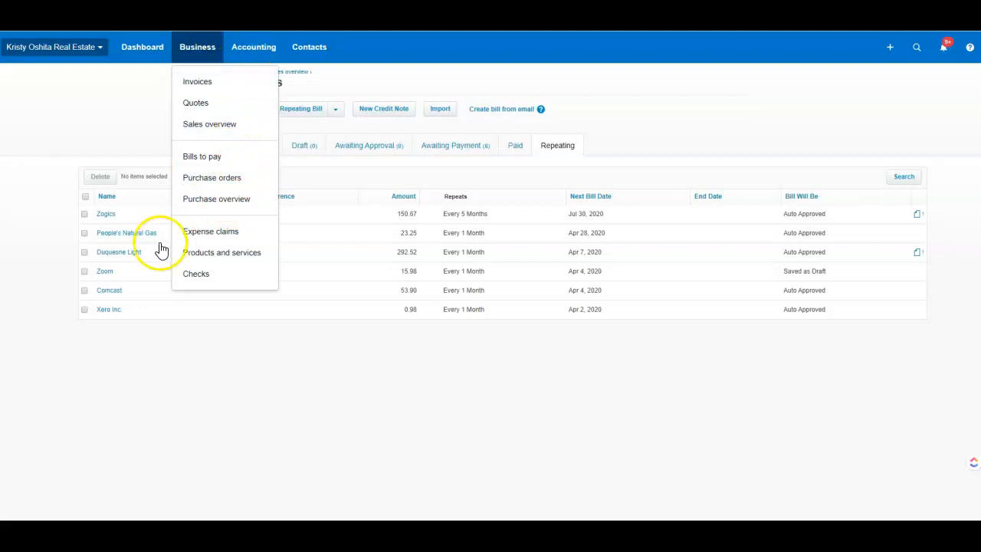
left_click(92, 112)
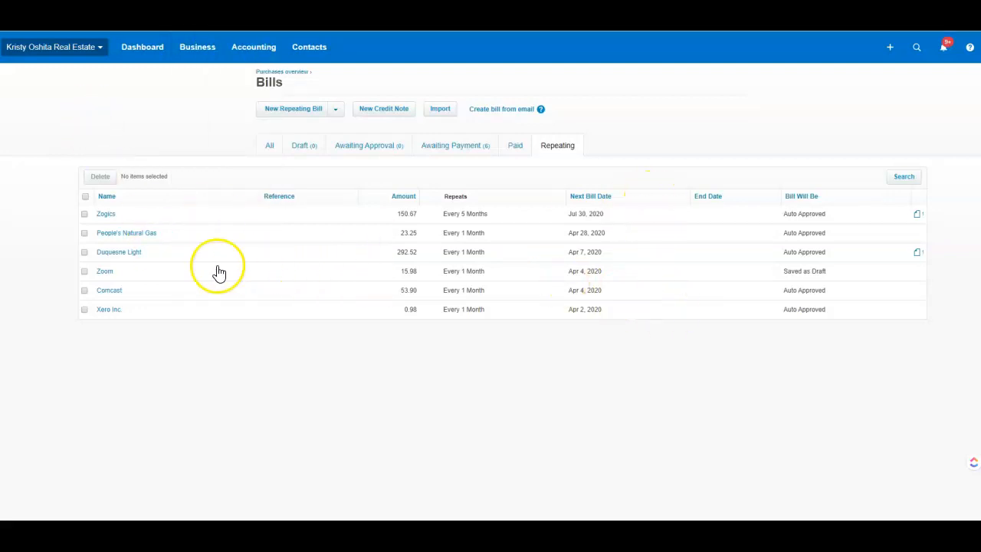
left_click(124, 254)
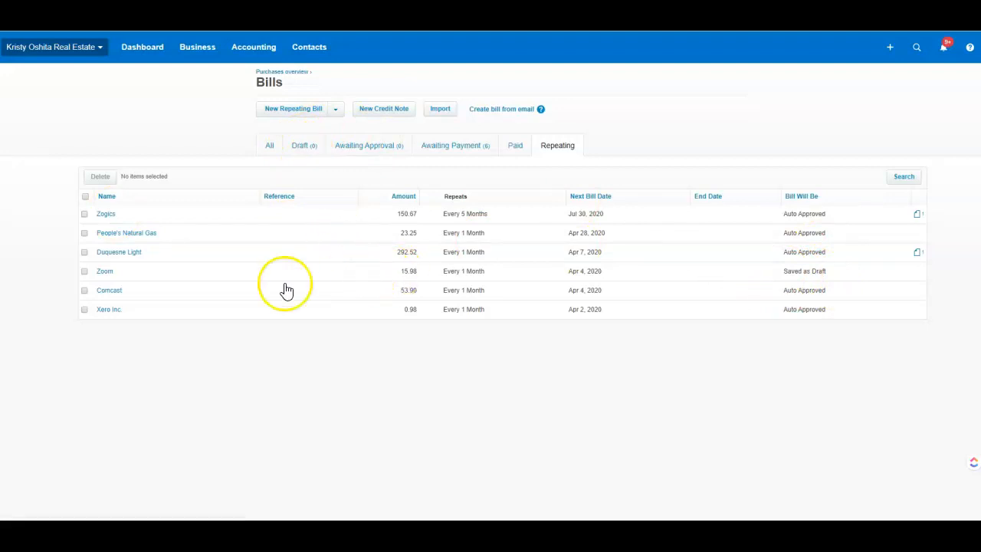
left_click(115, 276)
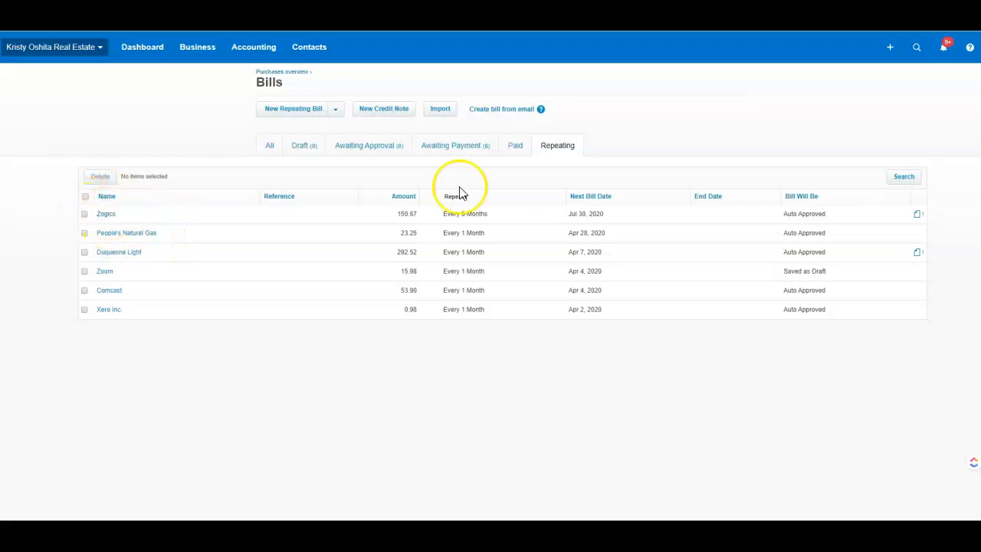
- Review the line items, accounts and properties of the repeating Zogics bill and leave it without saving
left_click(106, 214)
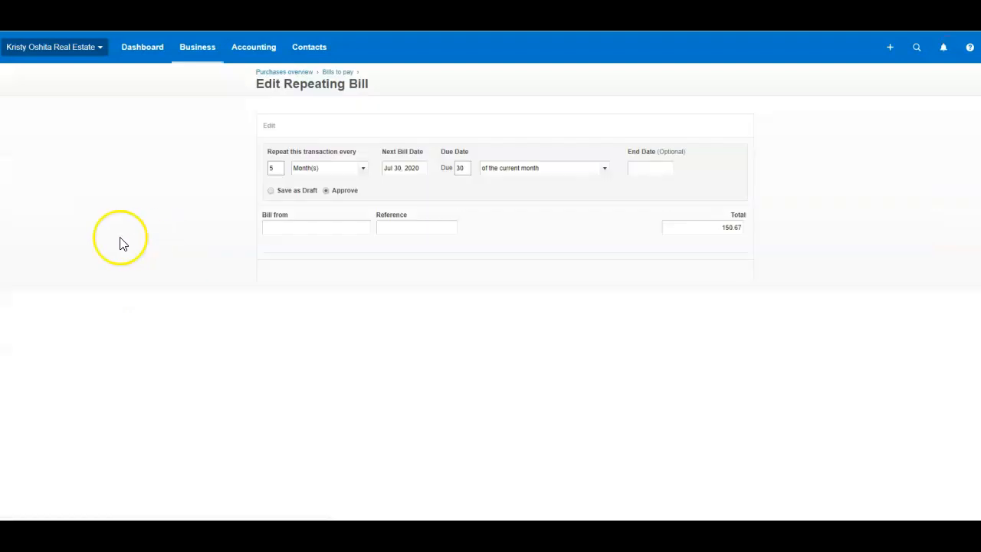
scroll(664, 353, "down", 3)
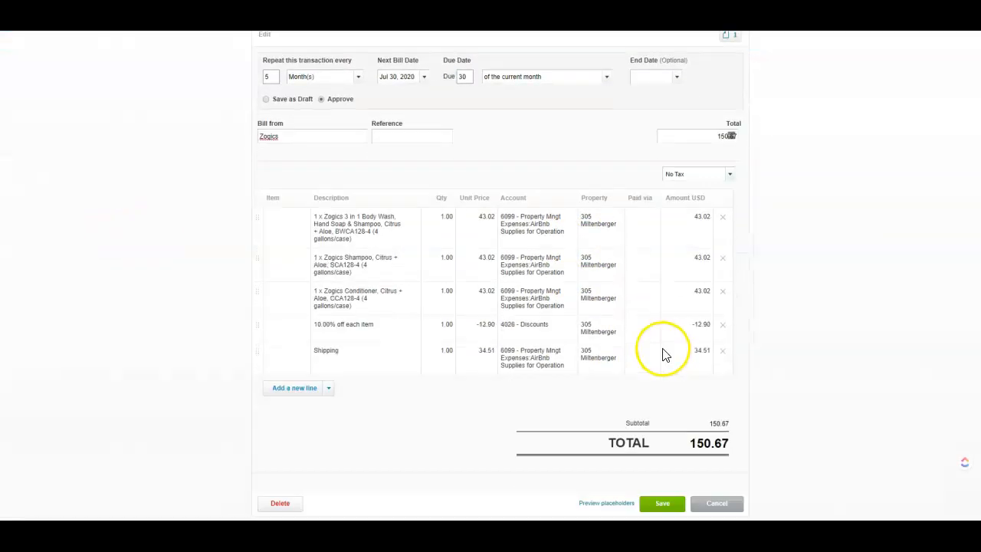
scroll(679, 340, "up", 3)
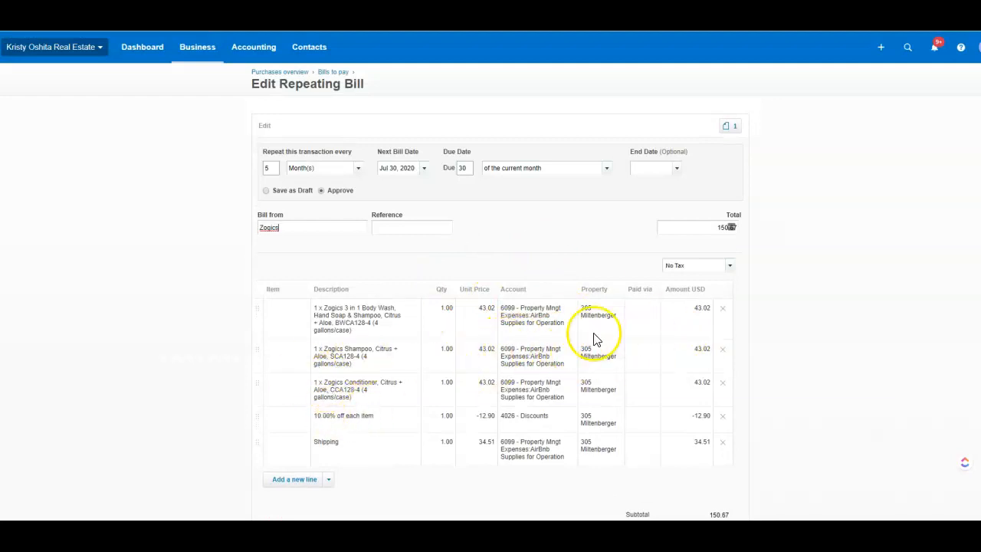
scroll(476, 375, "down", 3)
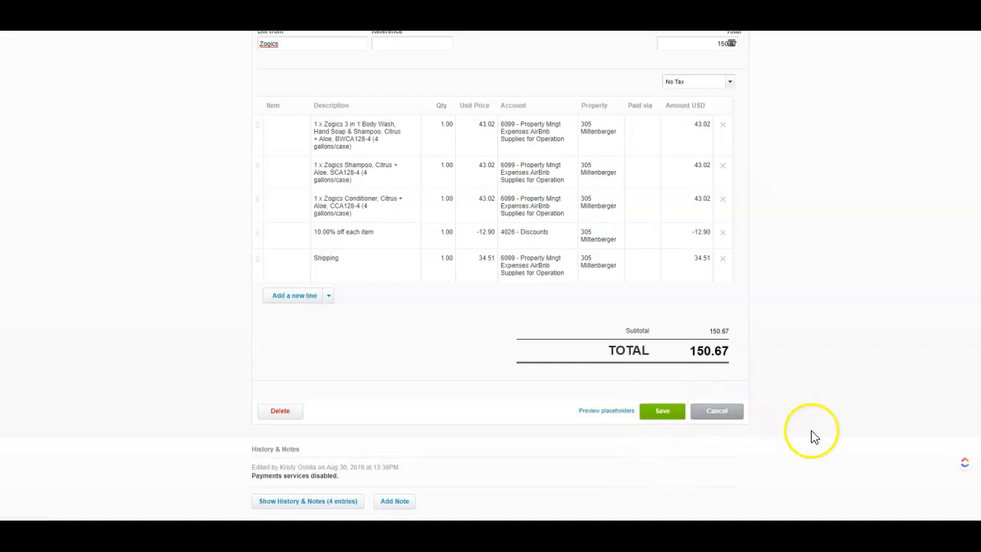
left_click(735, 414)
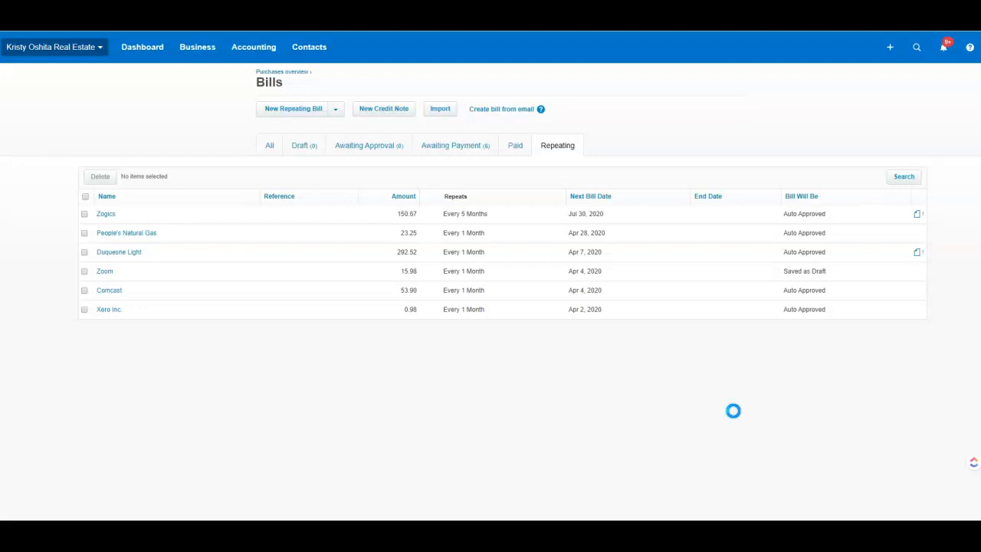
left_click(140, 238)
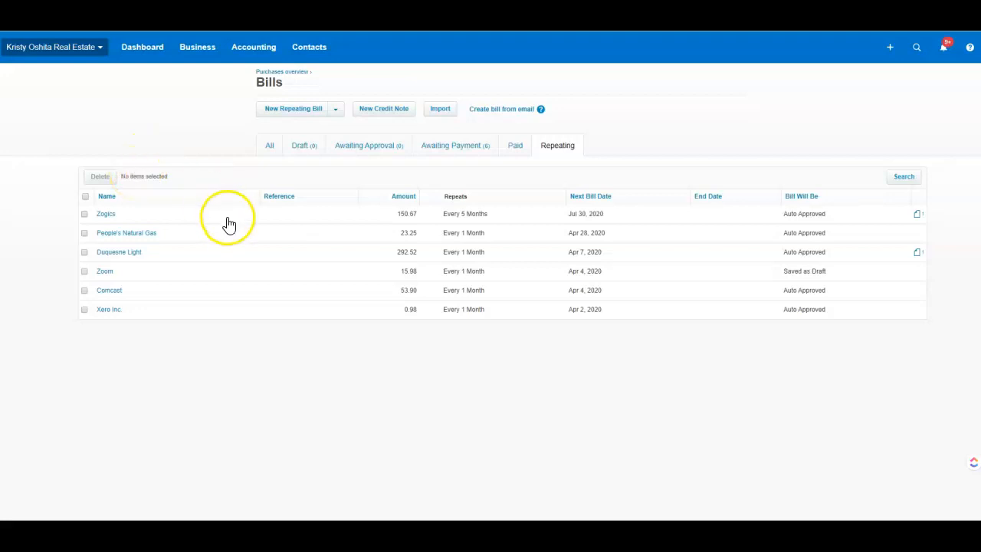
left_click(85, 198)
left_click(85, 198)
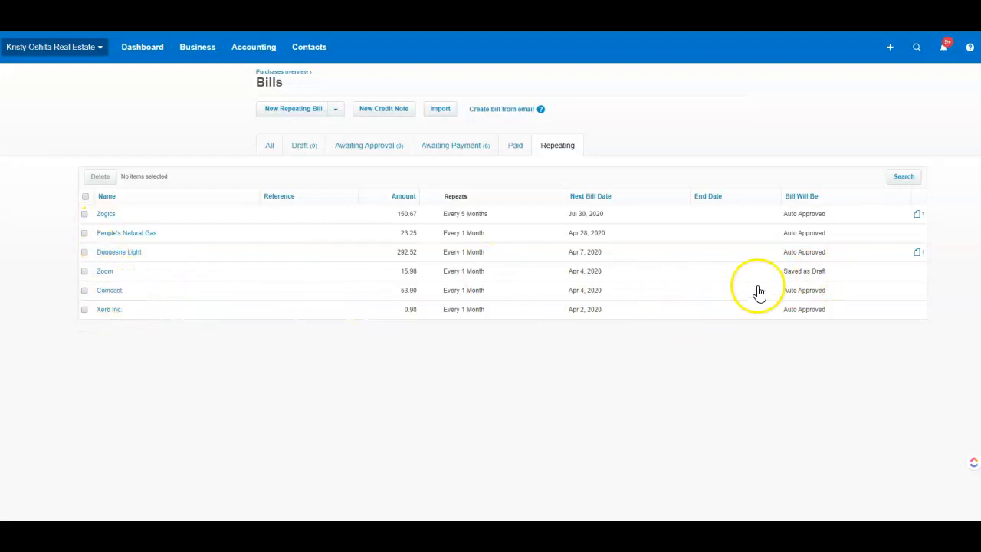
- Open the paid bill for 204.00 dated Mar 9, 2020 and review its line items, payments and history
left_click(484, 147)
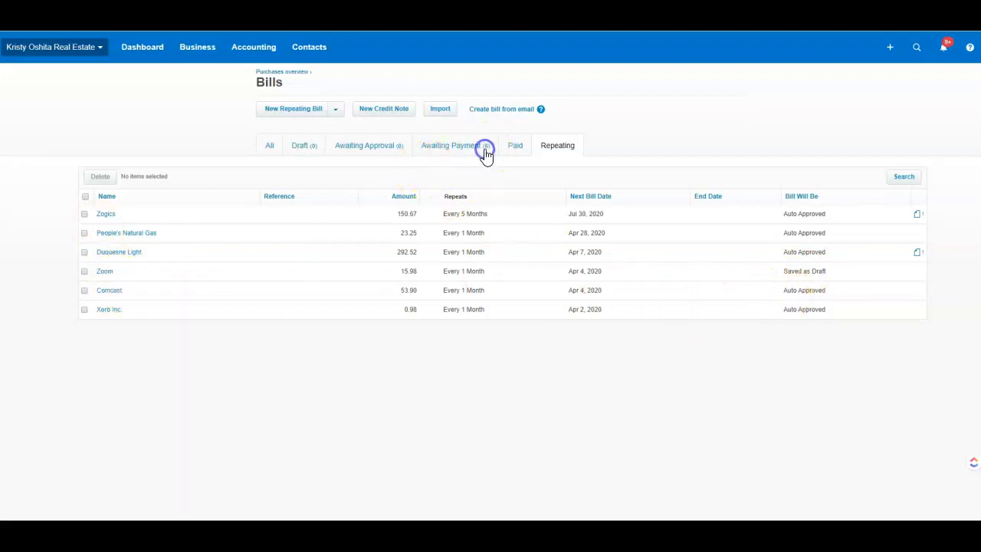
left_click(514, 149)
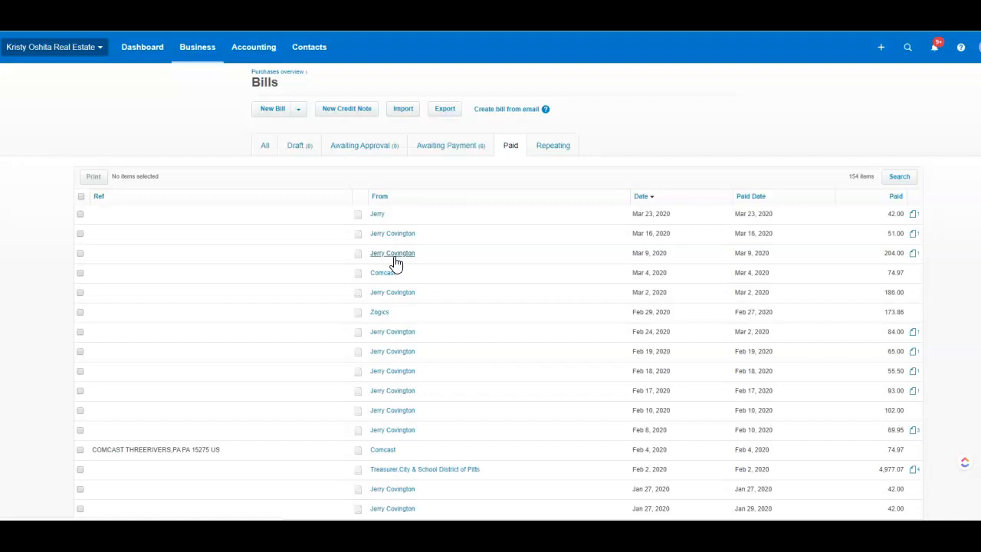
left_click(391, 262)
left_click(394, 261)
left_click(394, 256)
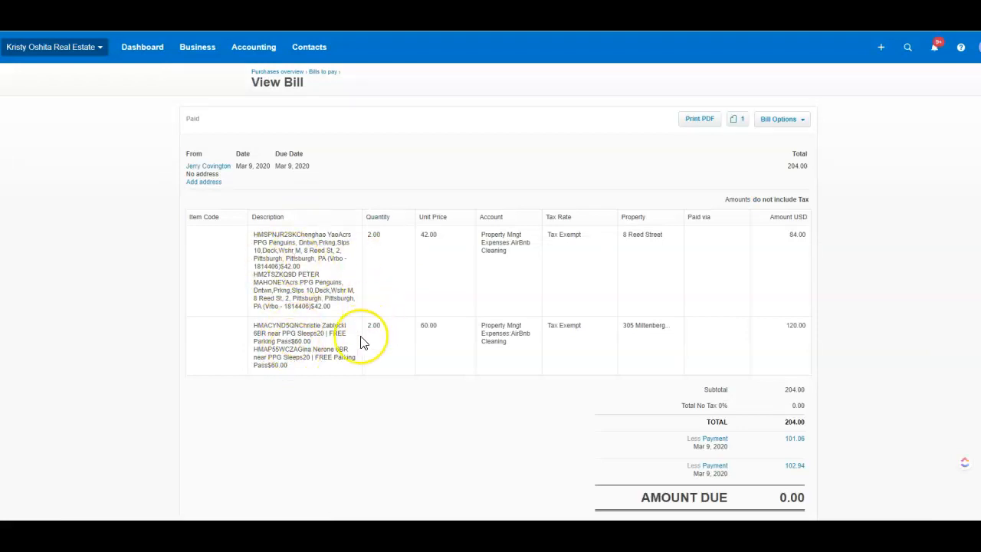
scroll(361, 342, "down", 2)
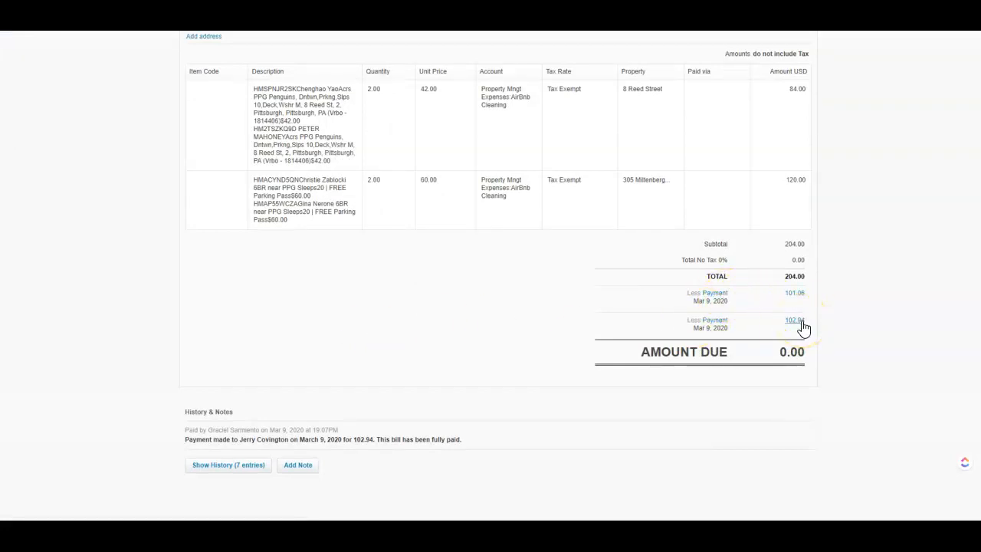
scroll(802, 328, "up", 2)
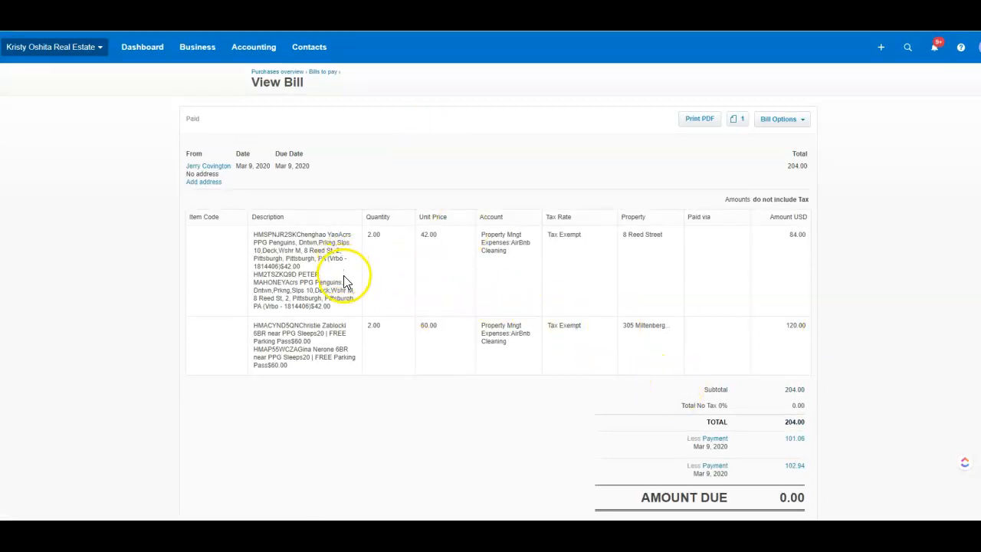
scroll(394, 345, "down", 2)
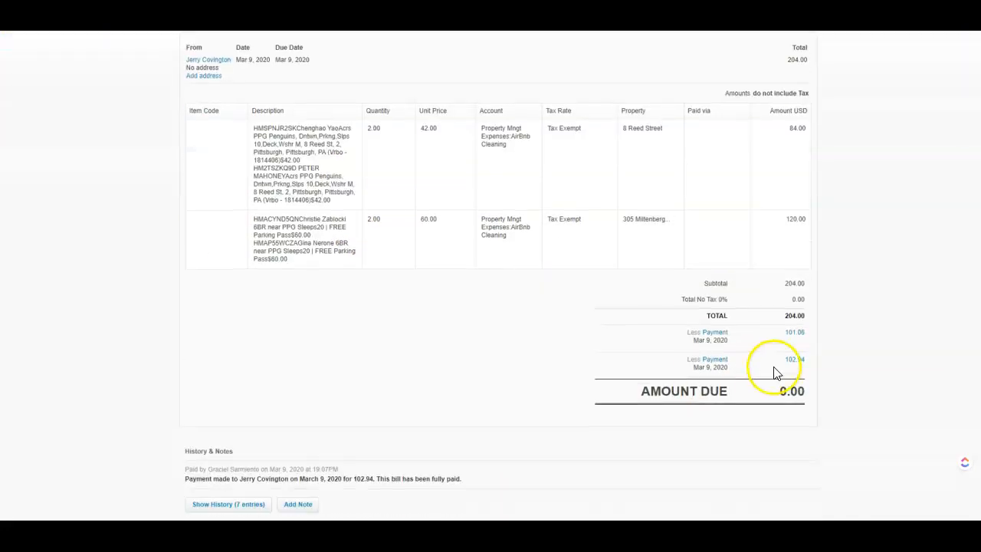
- Open the bill's 101.06 payment and examine the bank statement line it was reconciled with
left_click(797, 336)
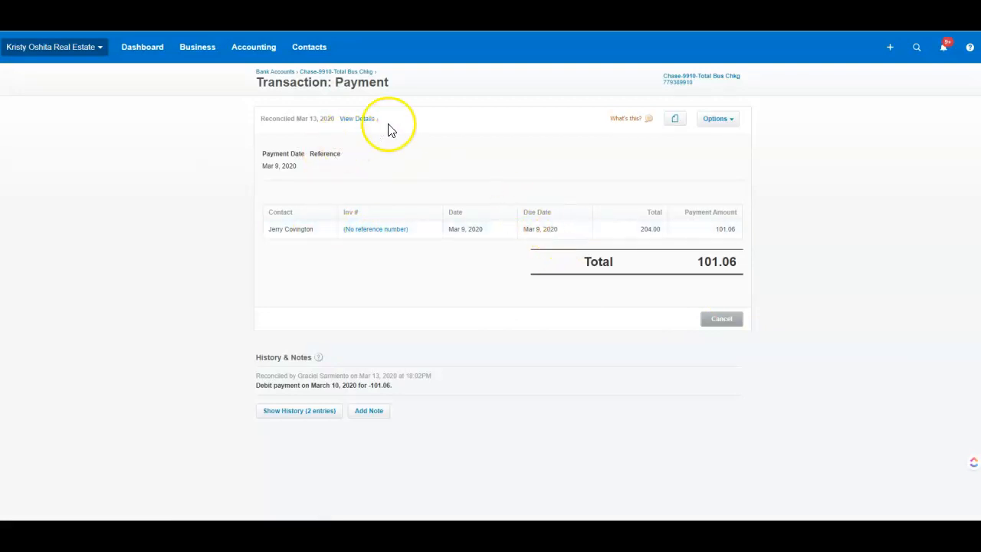
left_click(357, 120)
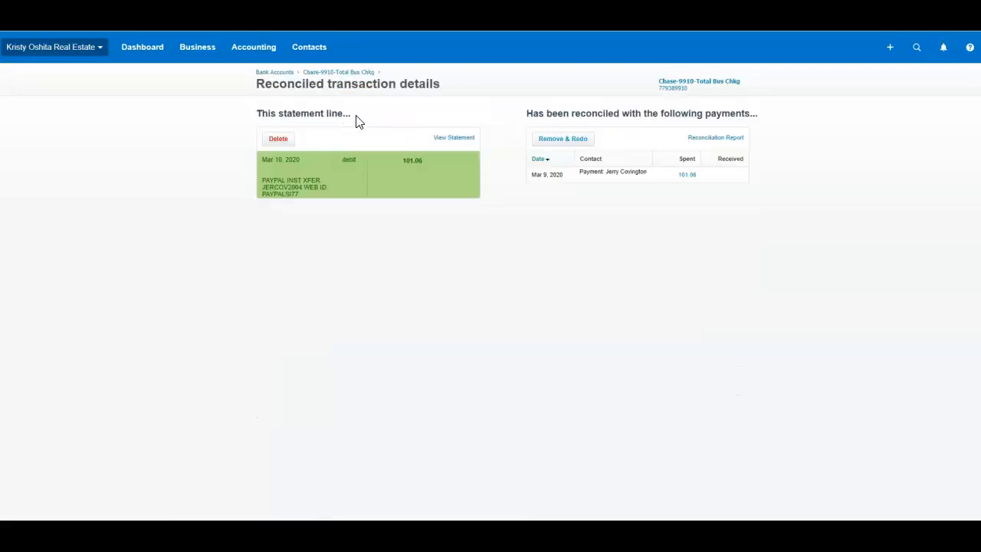
left_click_drag(300, 194, 252, 190)
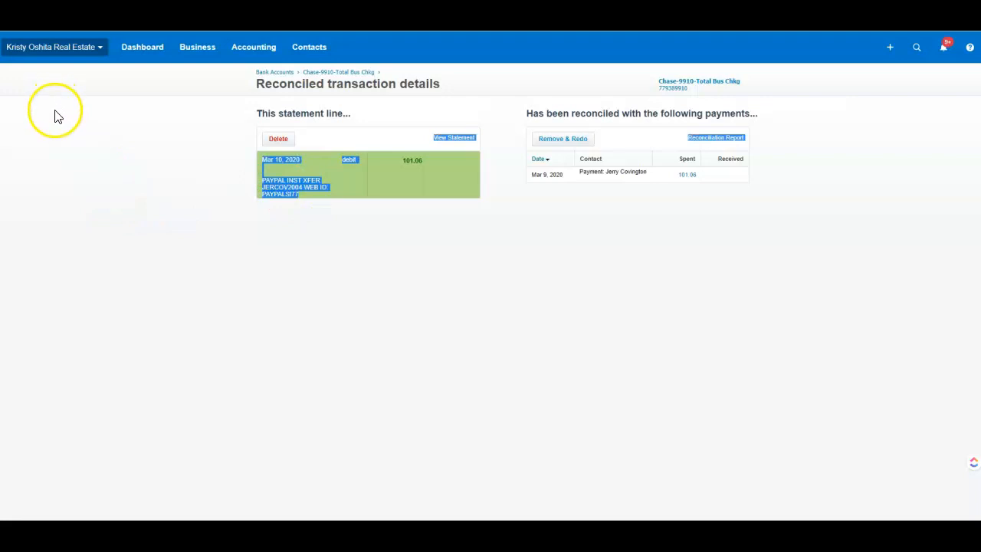
left_click(32, 139)
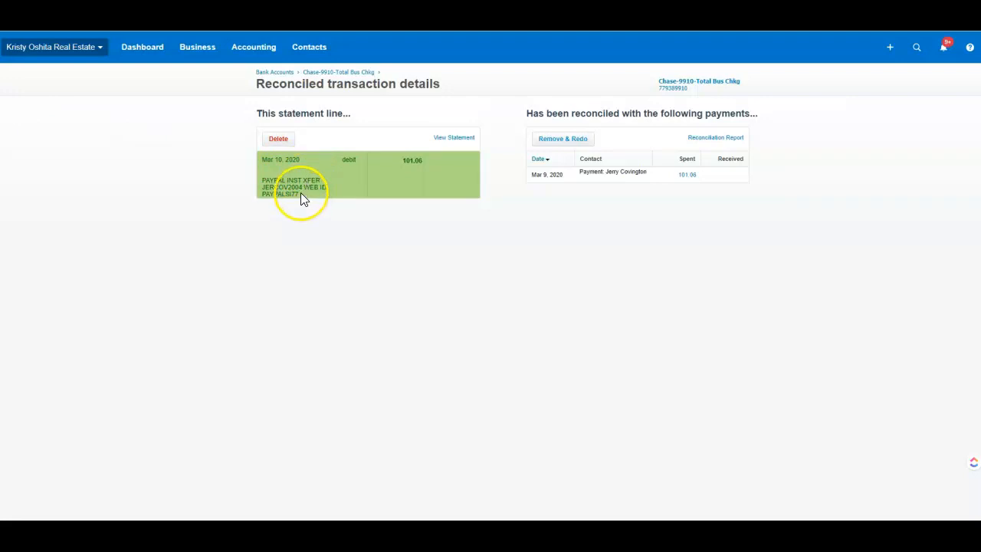
- Examine the date, description and amount of the reconciled bank statement line against the matched bill payment
left_click_drag(301, 188, 264, 179)
left_click(343, 162)
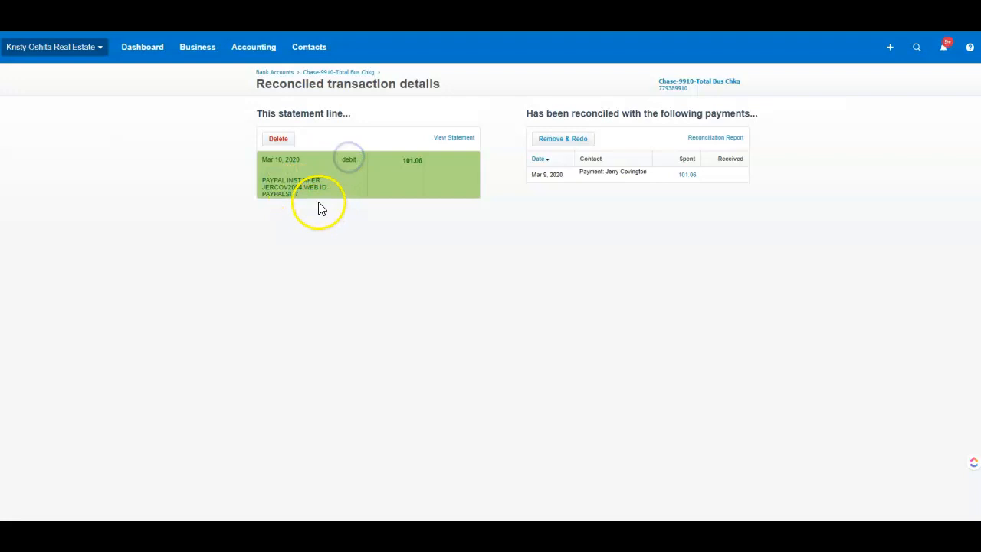
left_click_drag(311, 201, 259, 156)
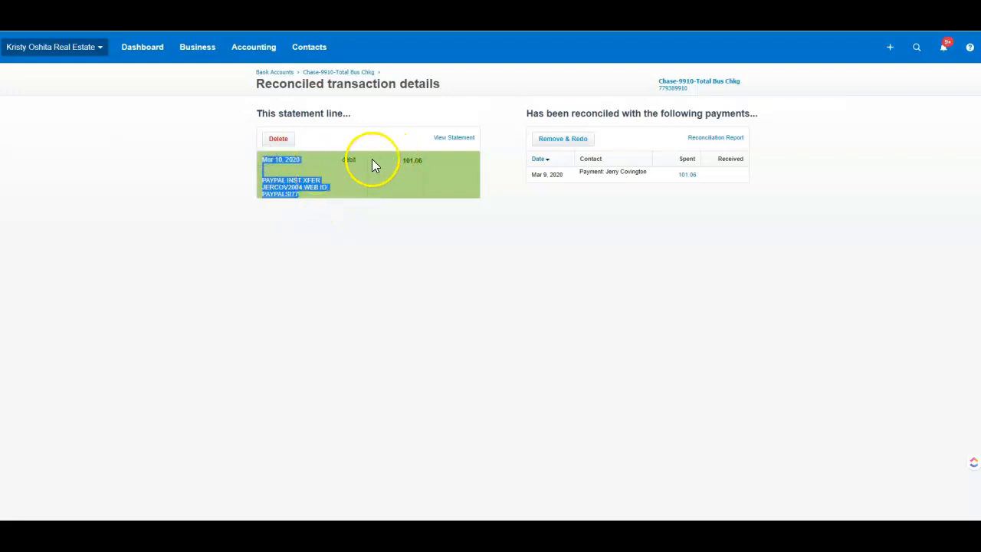
left_click(375, 166)
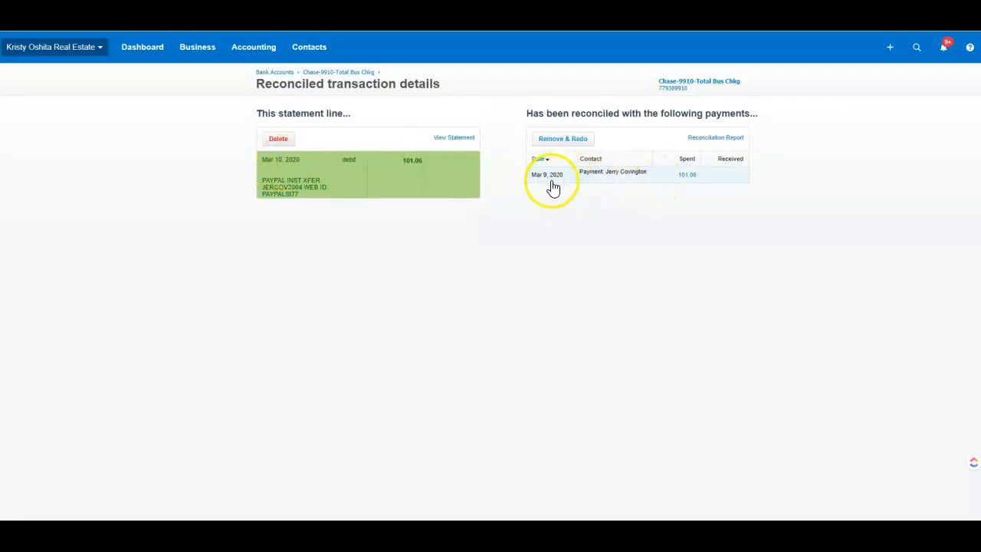
triple_click(279, 160)
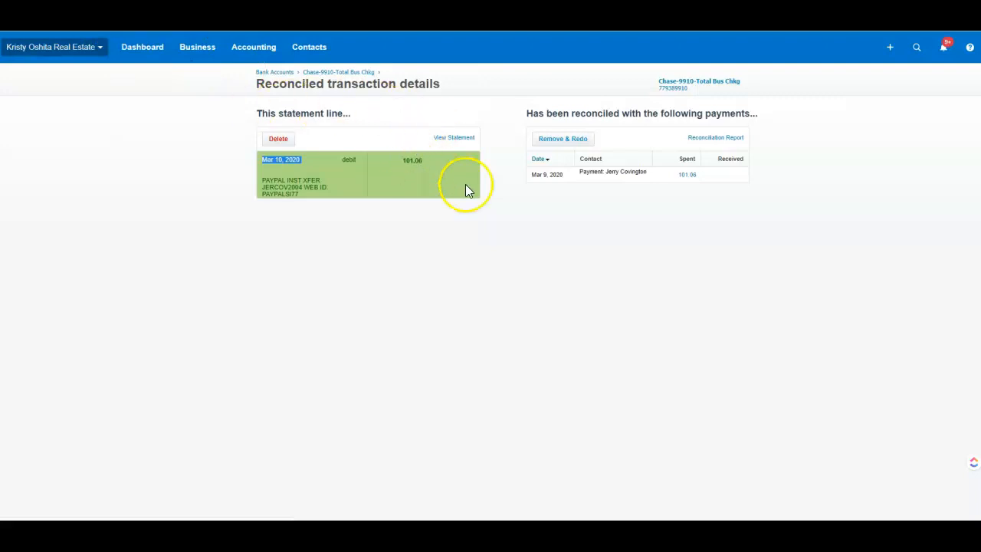
triple_click(310, 184)
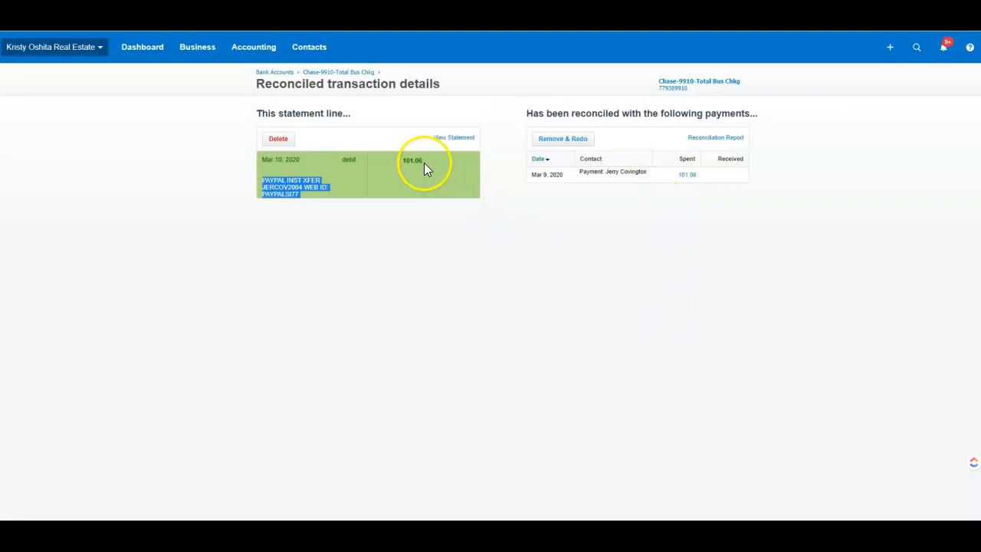
- Return from the reconciled transaction through the payment and the bill to the list of paid bills
left_click(266, 90)
key("alt+Left")
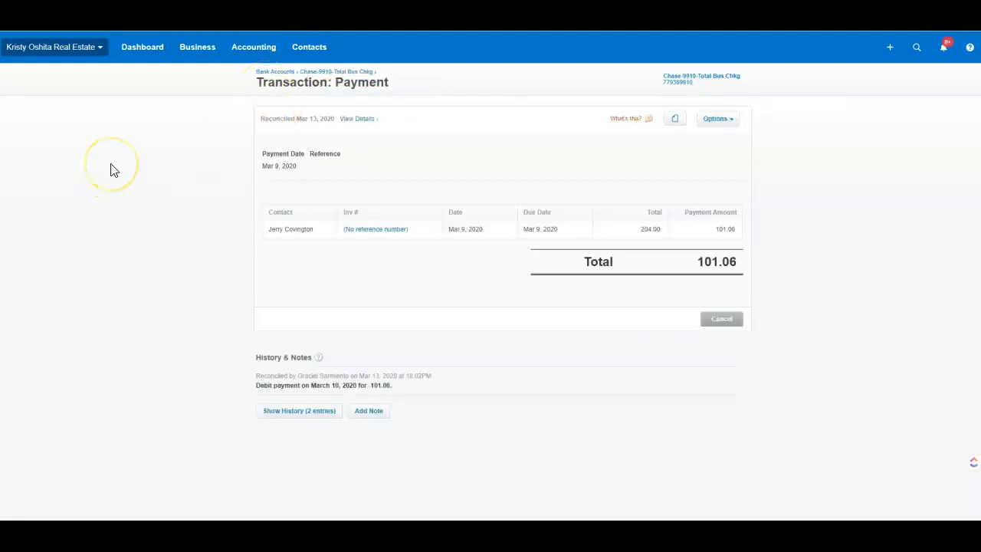
key("alt+Left")
scroll(138, 189, "up", 2)
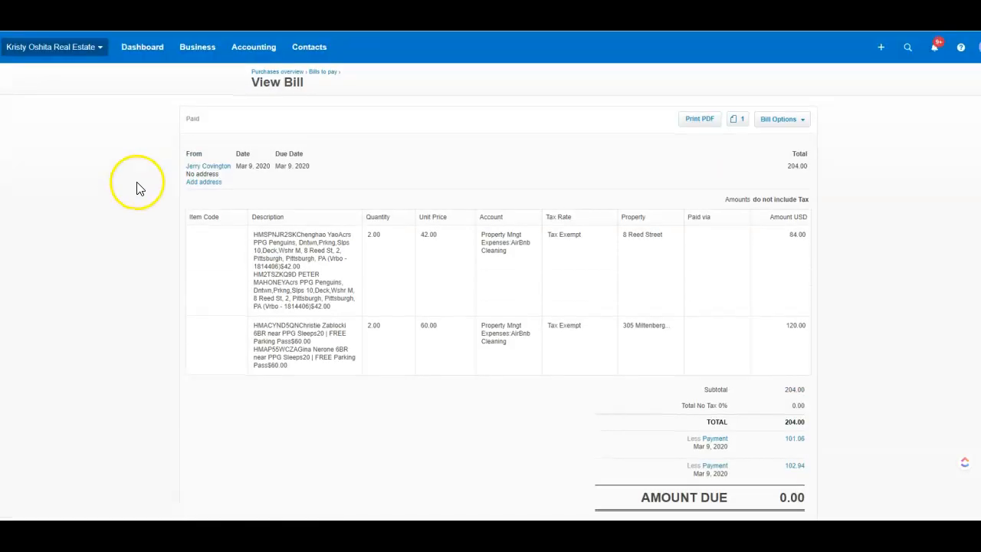
key("alt+Left")
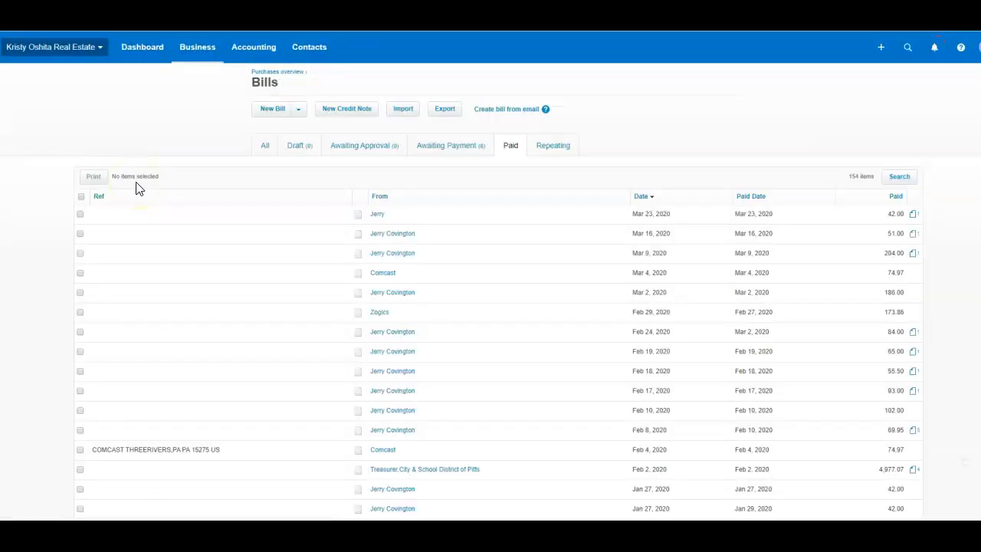
- Check the bills awaiting payment and the repeating bills, and review the repeating Zoom bill without saving
left_click(464, 145)
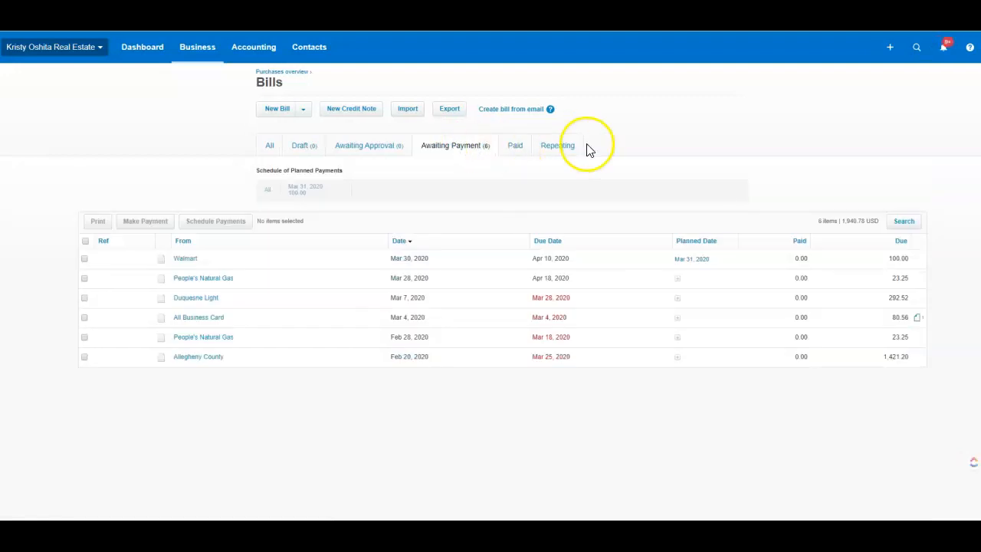
left_click(543, 146)
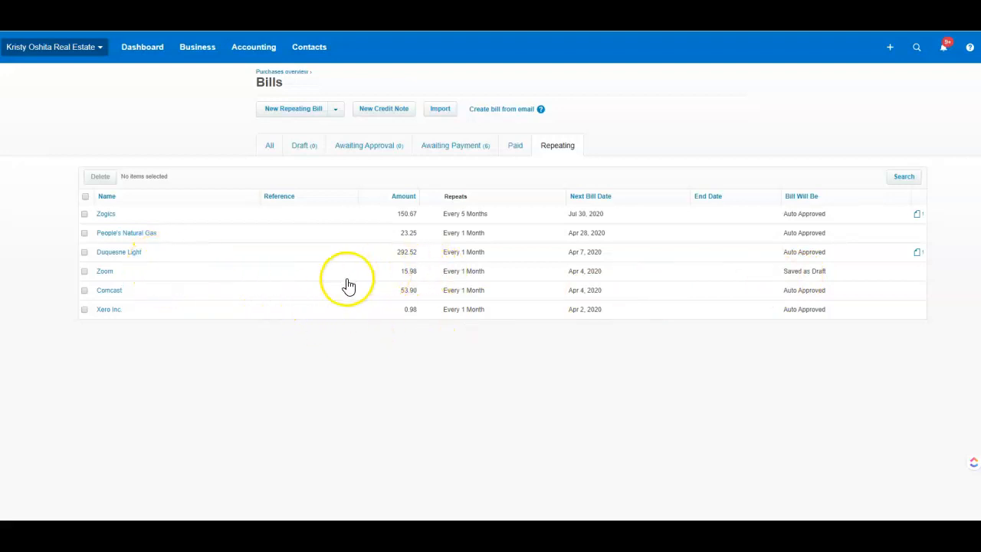
left_click(186, 278)
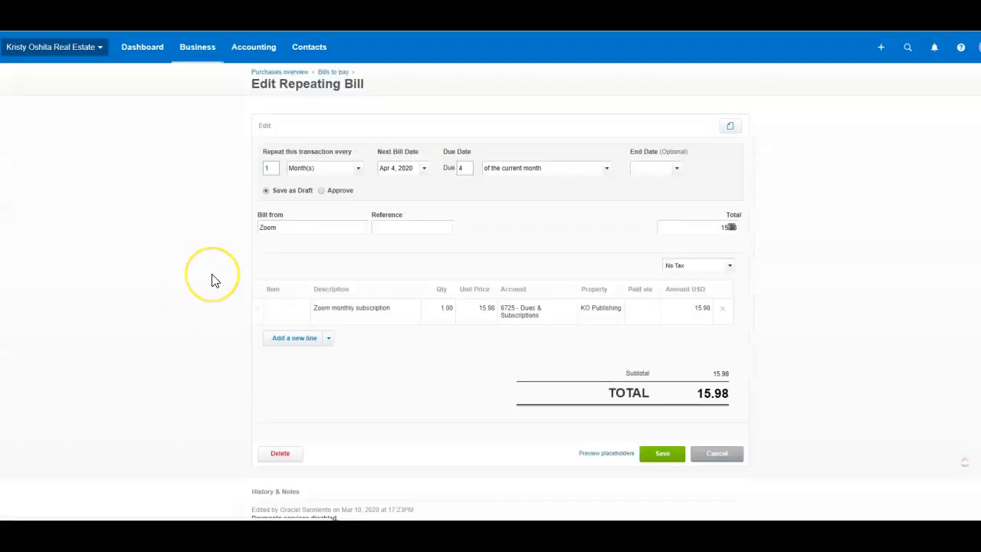
key("alt+Left")
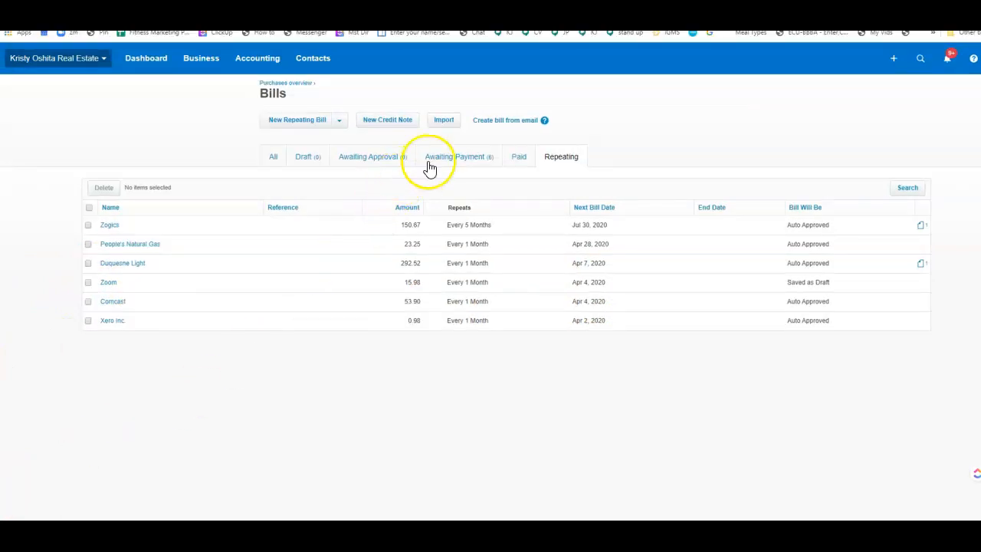
- Review the line items of the paid 4,977.07 bill from Treasurer, City & School District of Pitts, and return to the paid bills list
left_click(513, 165)
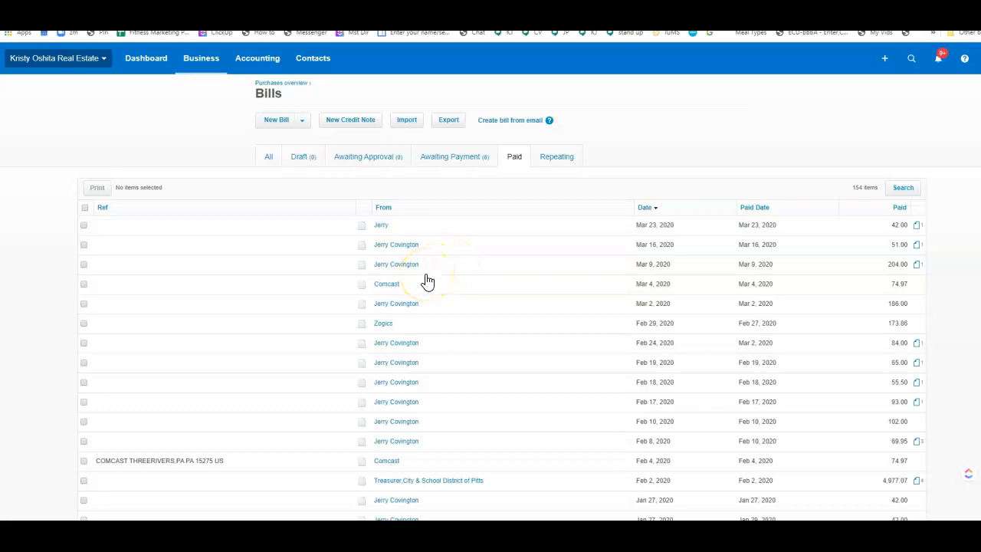
scroll(428, 286, "down", 3)
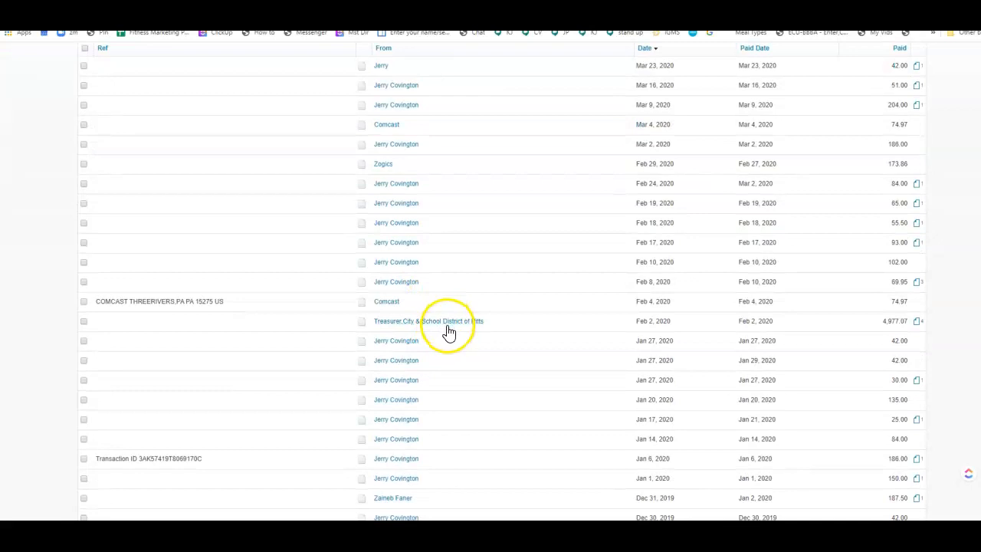
left_click(449, 327)
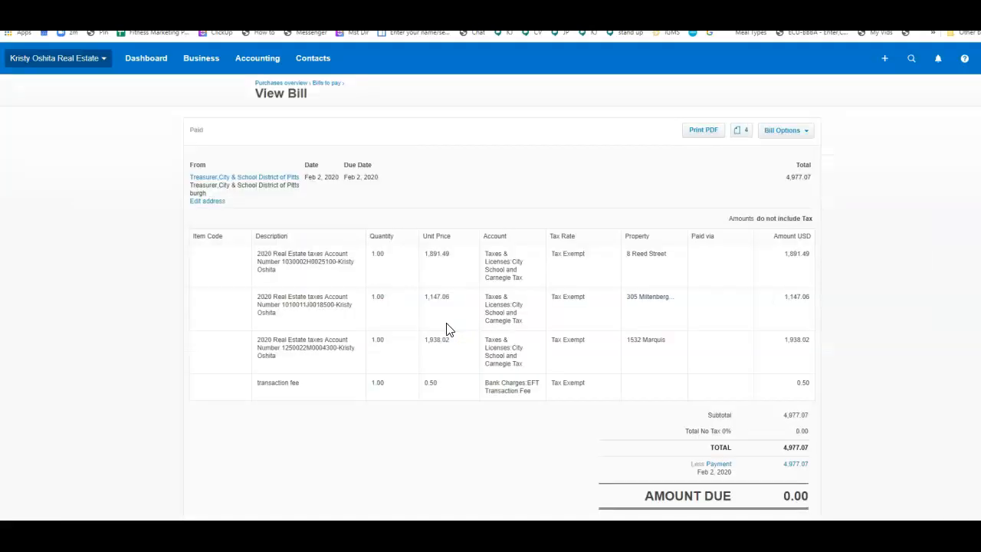
left_click_drag(300, 254, 454, 377)
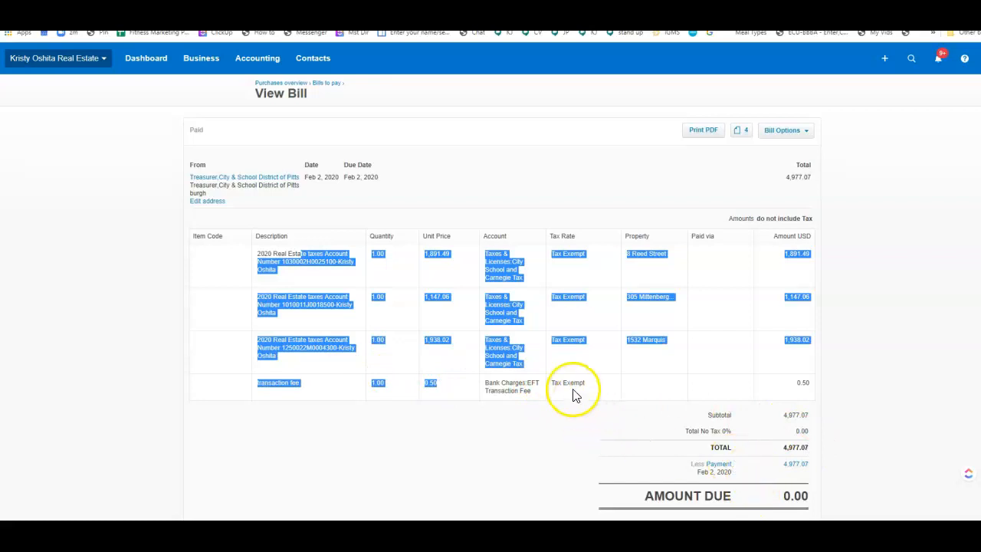
left_click(574, 395)
key("alt+Left")
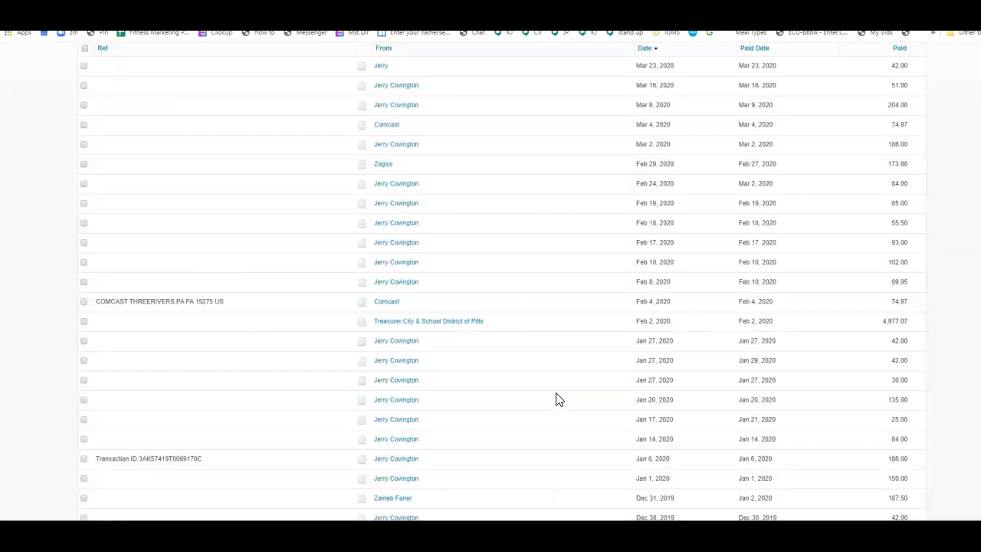
scroll(557, 403, "up", 2)
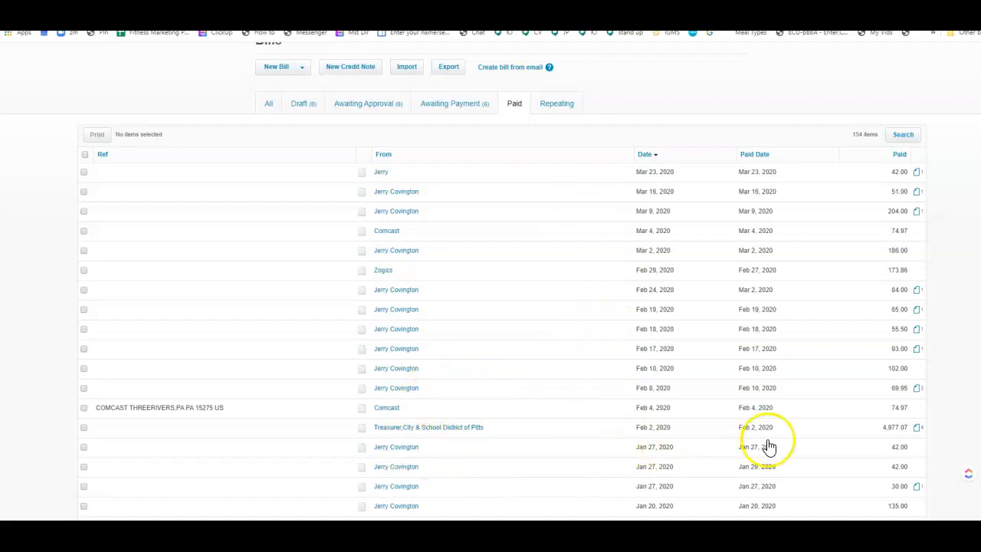
scroll(513, 452, "up", 1)
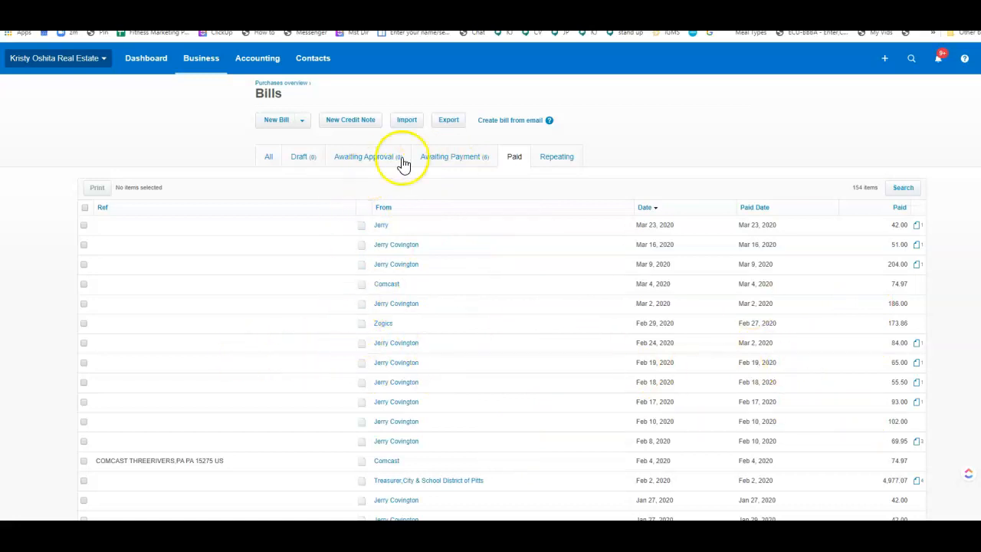
- Void the 100.00 Walmart bill that is awaiting payment and confirm it
left_click(551, 157)
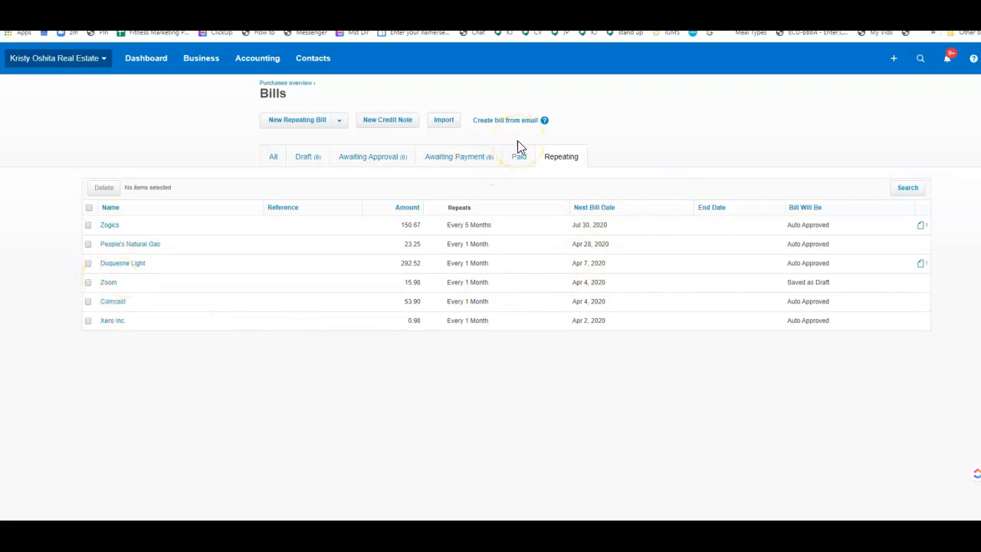
left_click(423, 161)
left_click(197, 270)
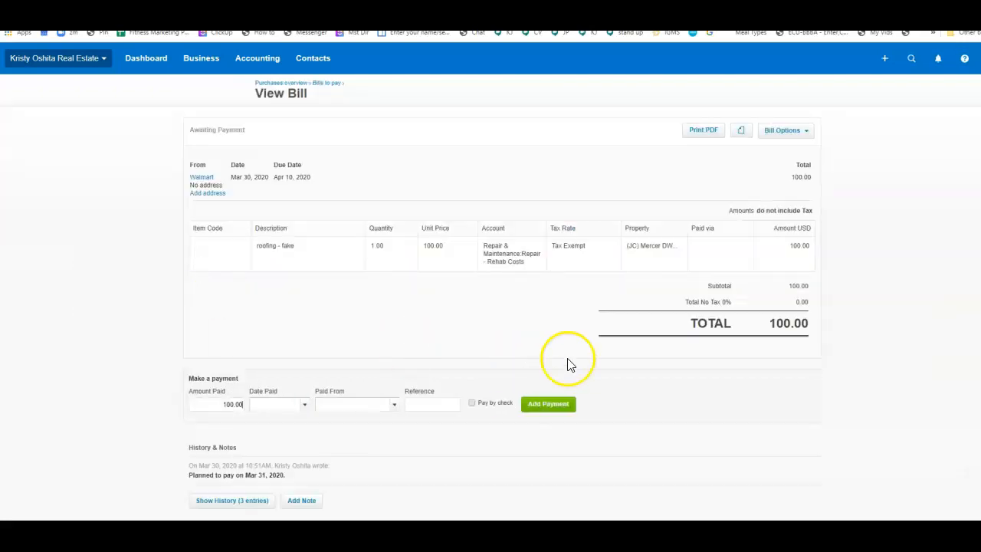
left_click(810, 136)
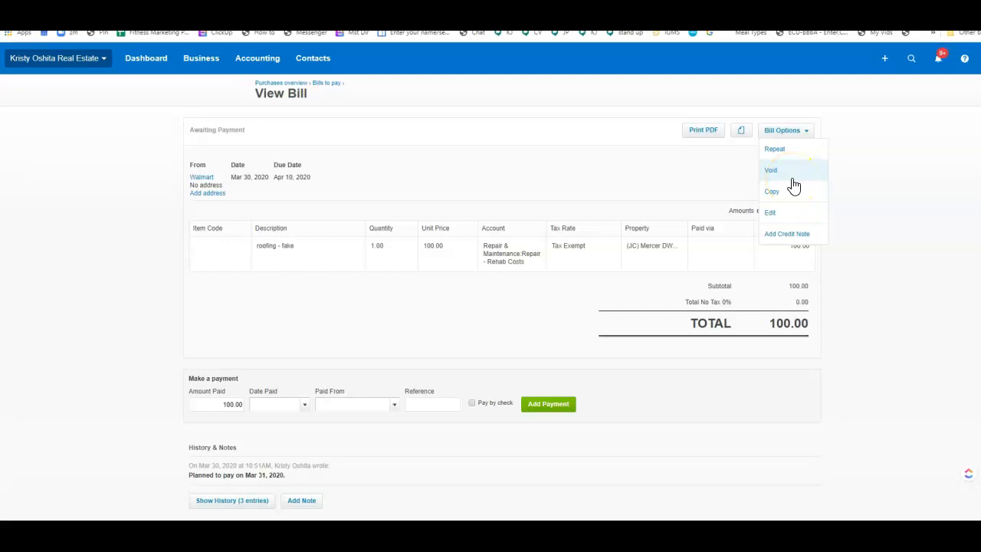
left_click(792, 179)
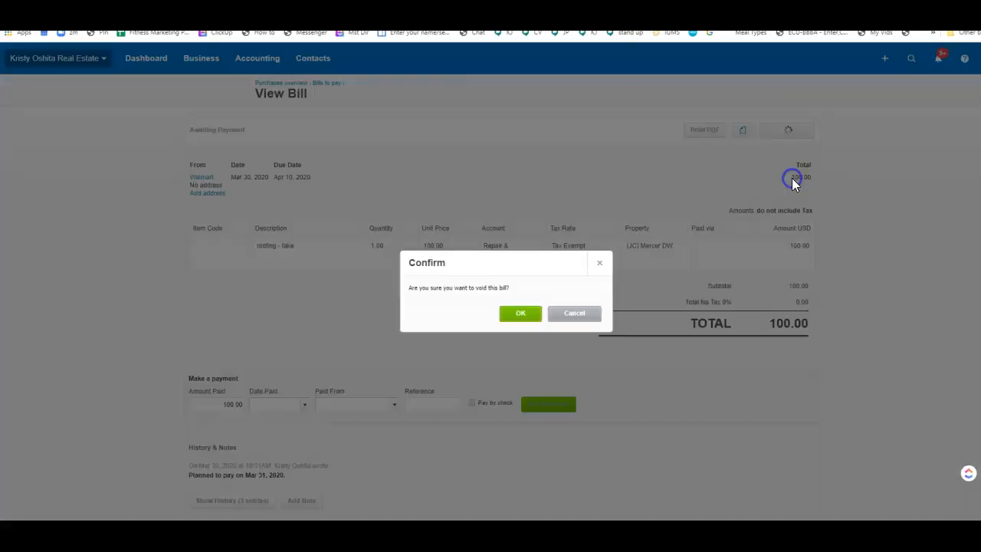
left_click(521, 318)
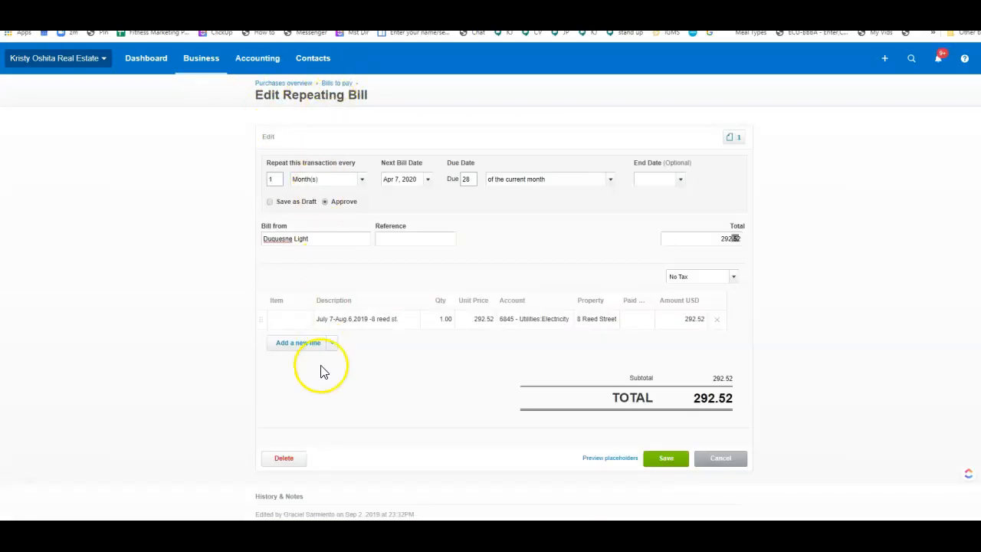
- Review the schedule, line item and history of the repeating Duquesne Light bill
scroll(322, 379, "down", 1)
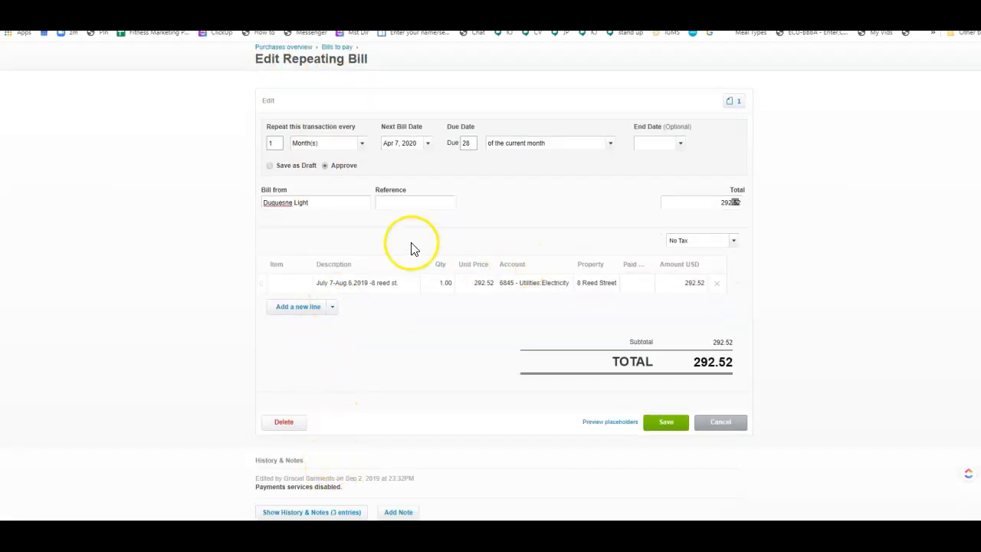
scroll(328, 197, "up", 1)
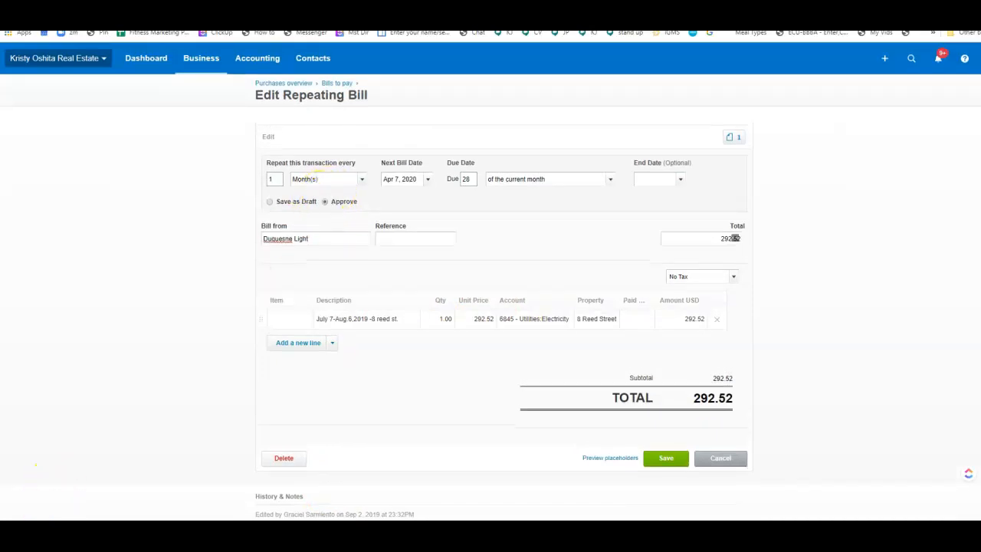